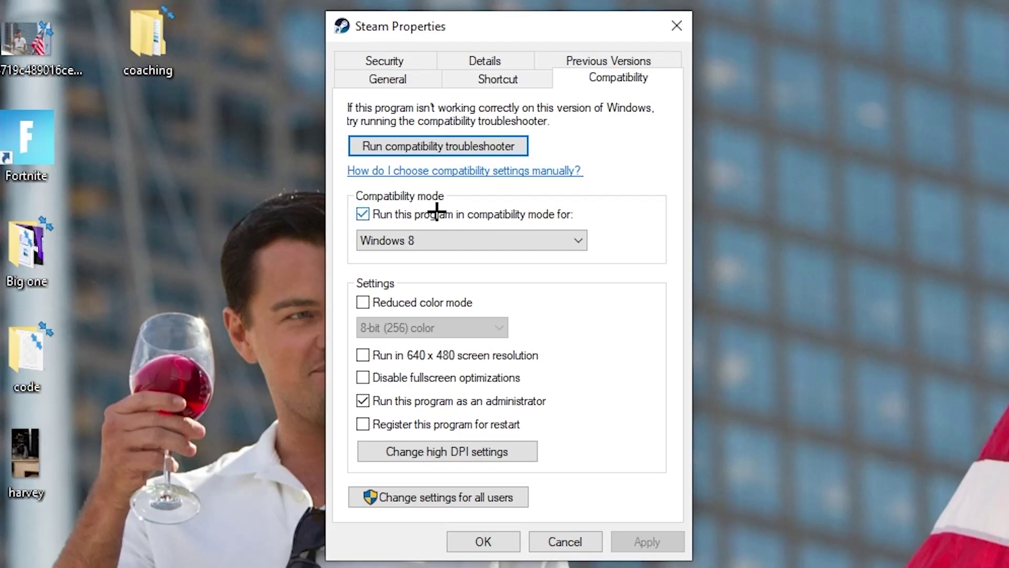
- Review Steam's compatibility mode choices, keep Windows 8, and confirm the properties
left_click(563, 232)
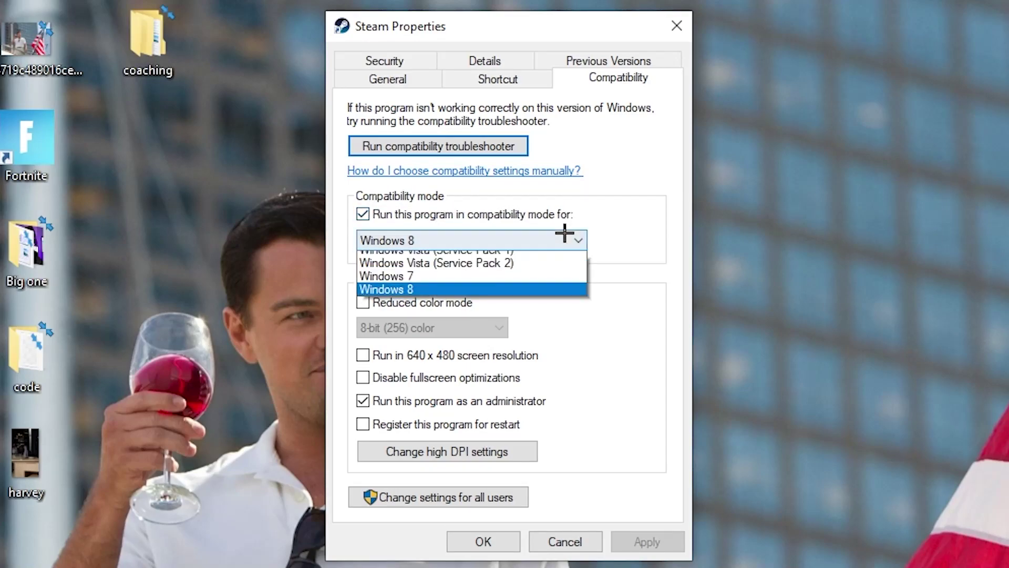
left_click(612, 224)
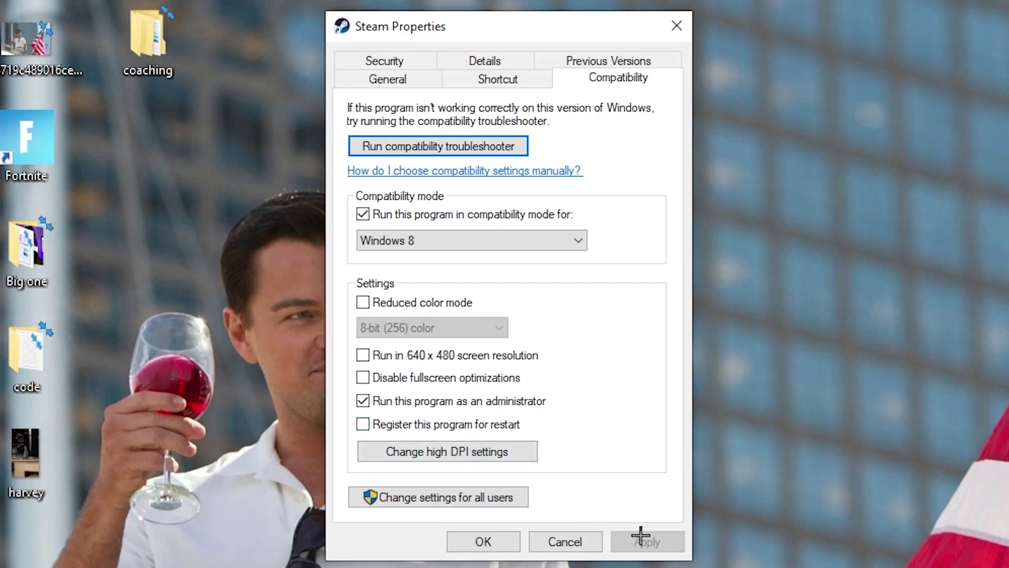
left_click(486, 541)
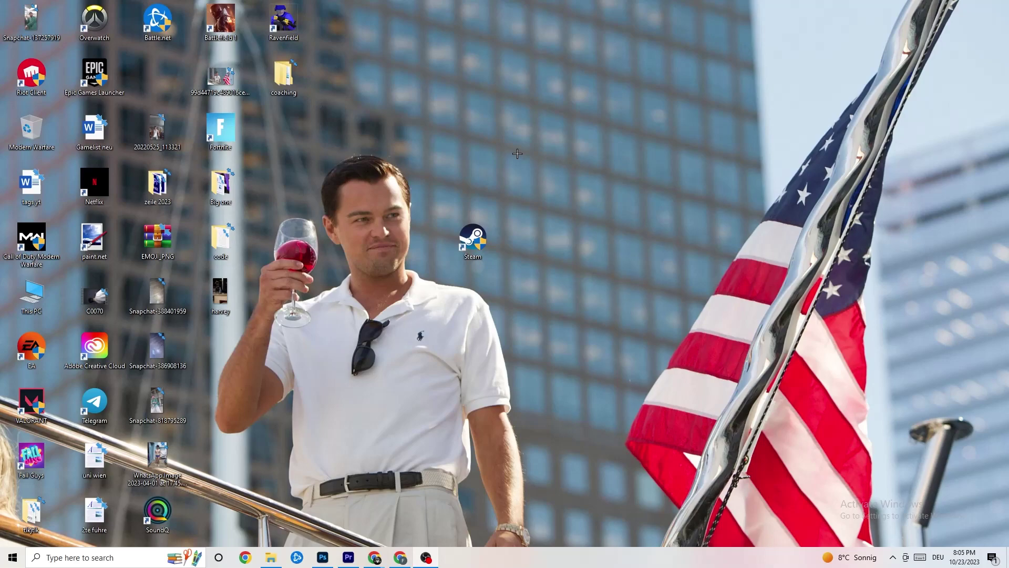
left_click_drag(486, 241, 484, 137)
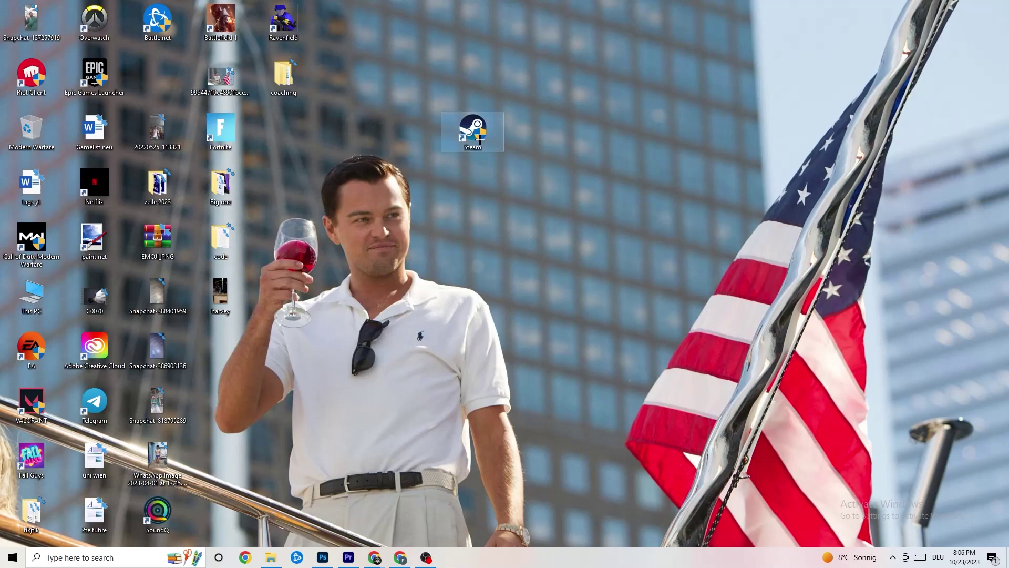
left_click_drag(472, 127, 413, 183)
left_click(437, 144)
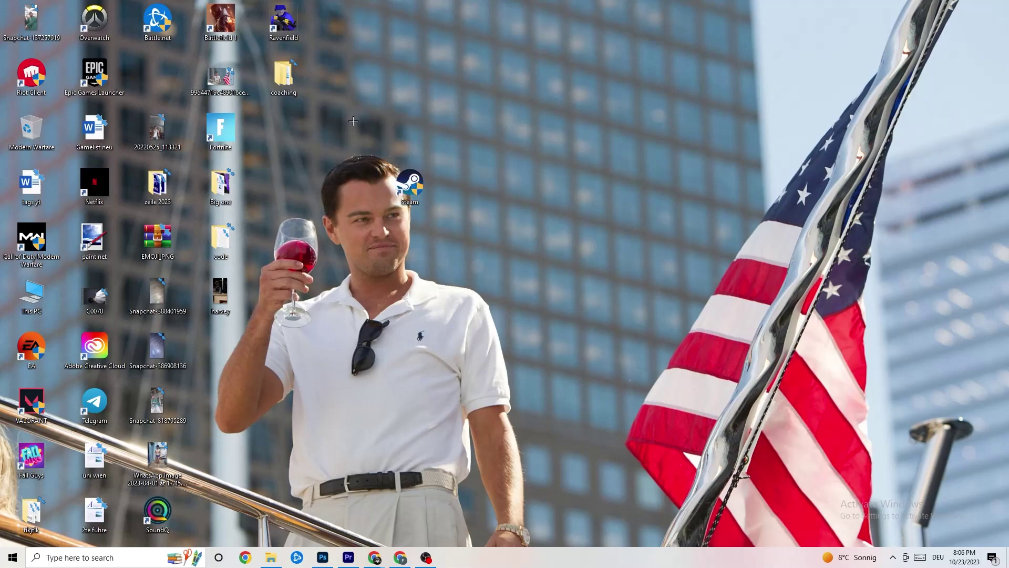
left_click_drag(408, 181, 473, 184)
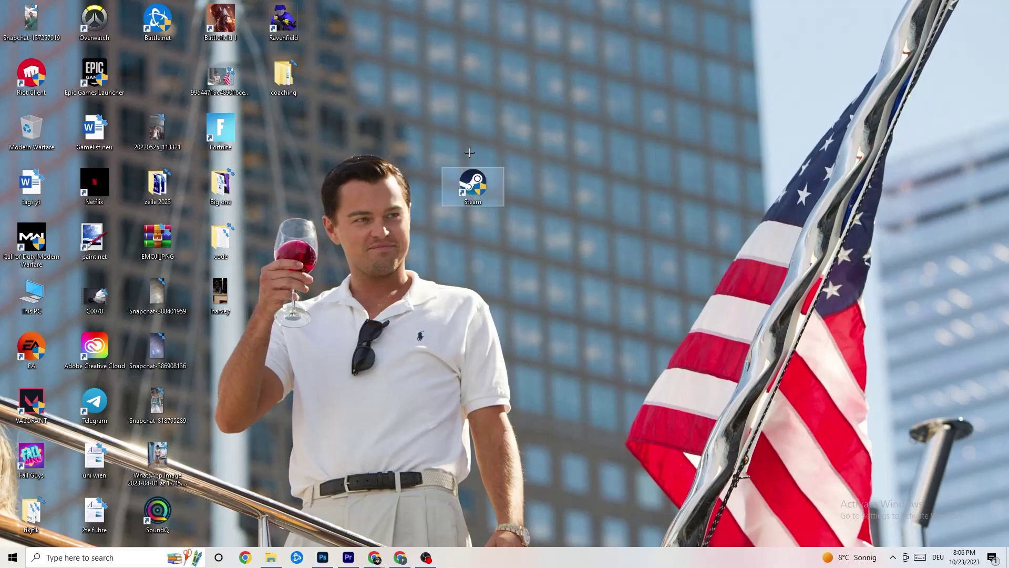
- Examine the compatibility settings of the Steam desktop shortcut and close its properties
right_click(469, 198)
left_click(527, 475)
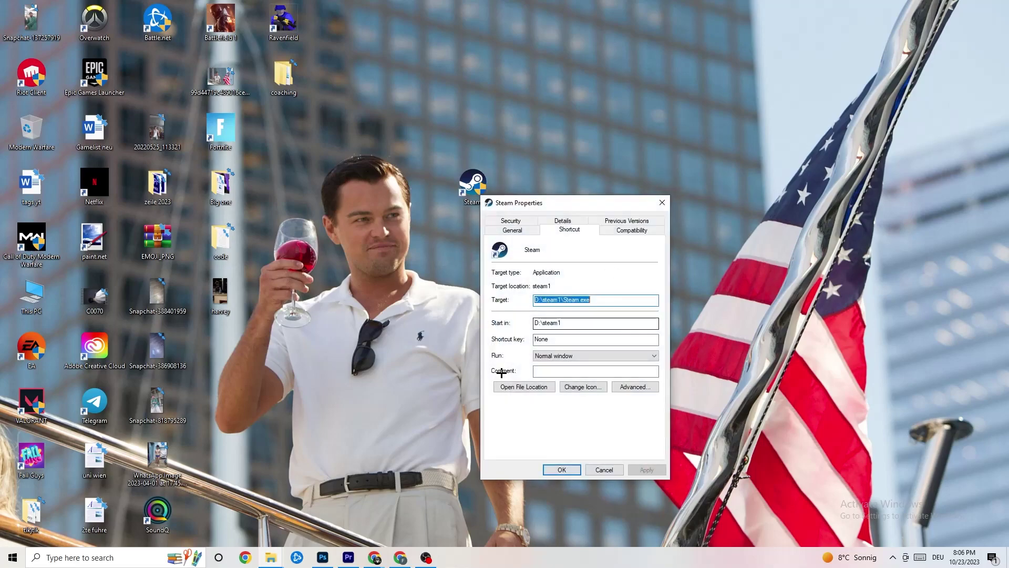
left_click(633, 229)
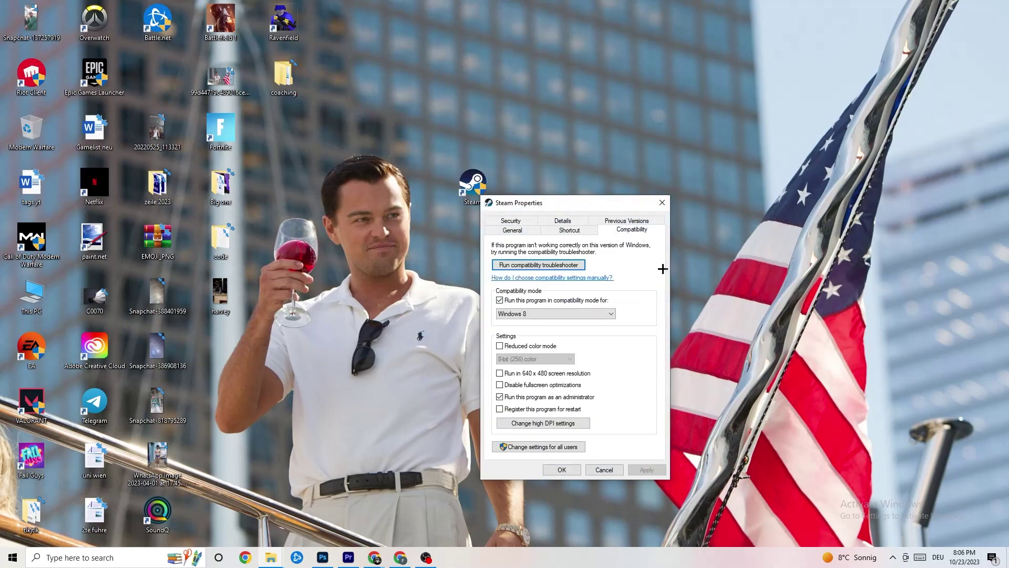
left_click(662, 202)
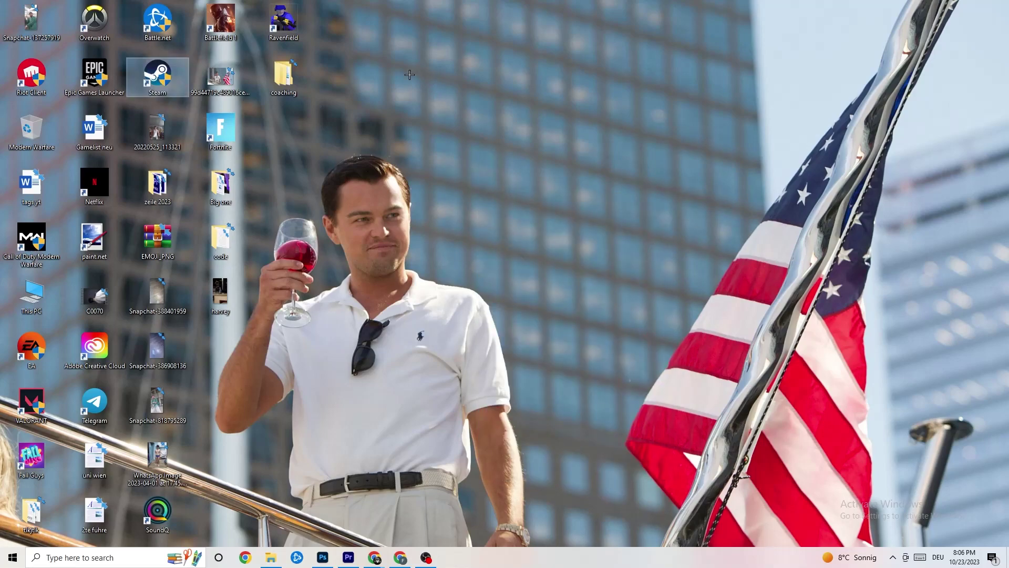
left_click(489, 103)
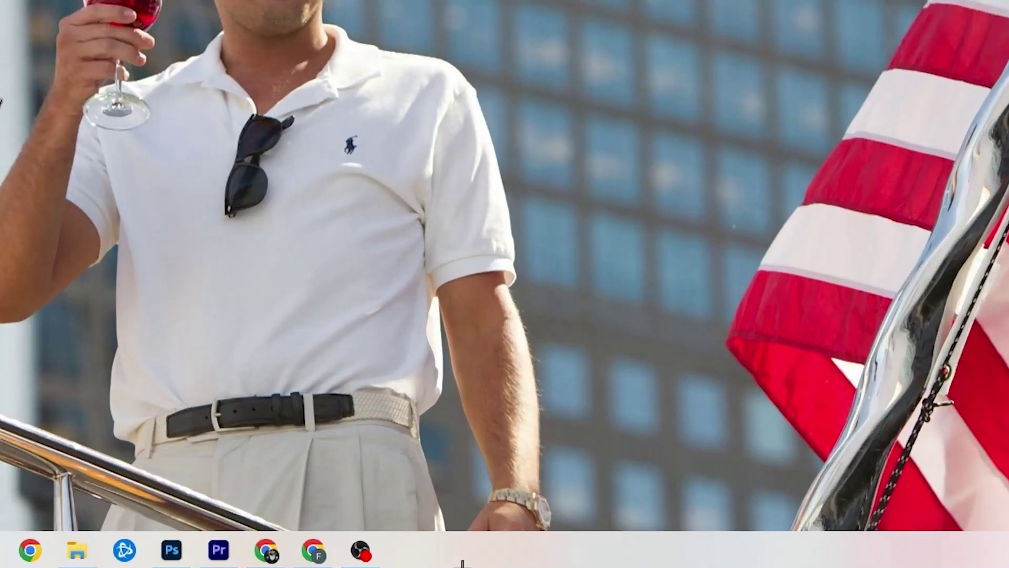
- Open Task Manager and maximize its window
right_click(428, 556)
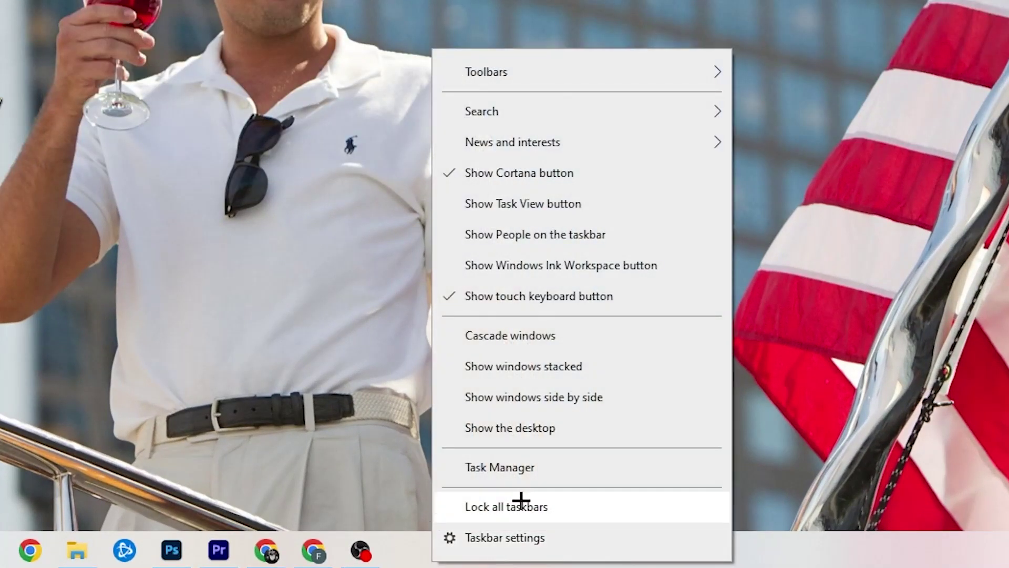
left_click(524, 467)
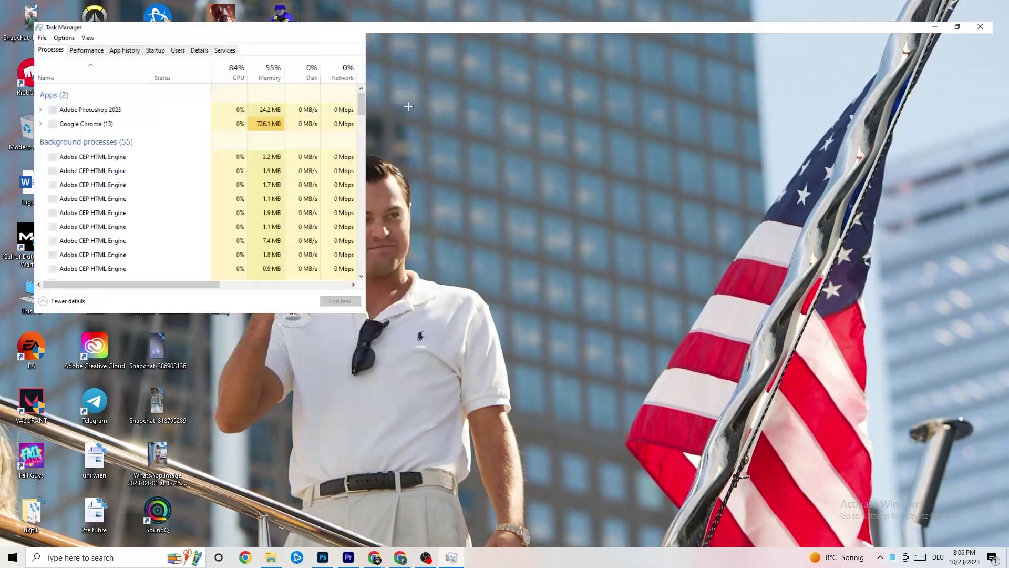
left_click_drag(158, 29, 435, 45)
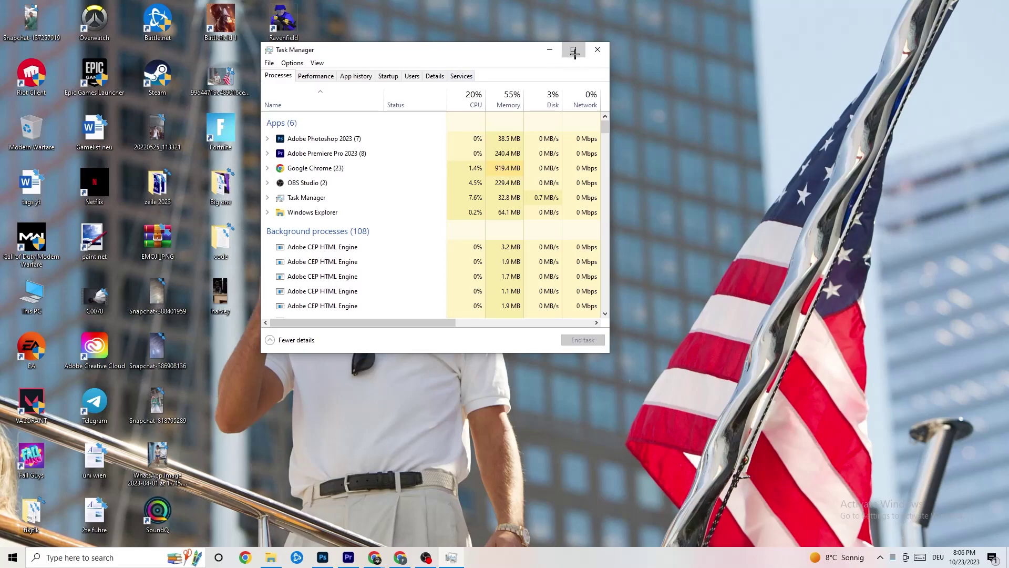
left_click(574, 49)
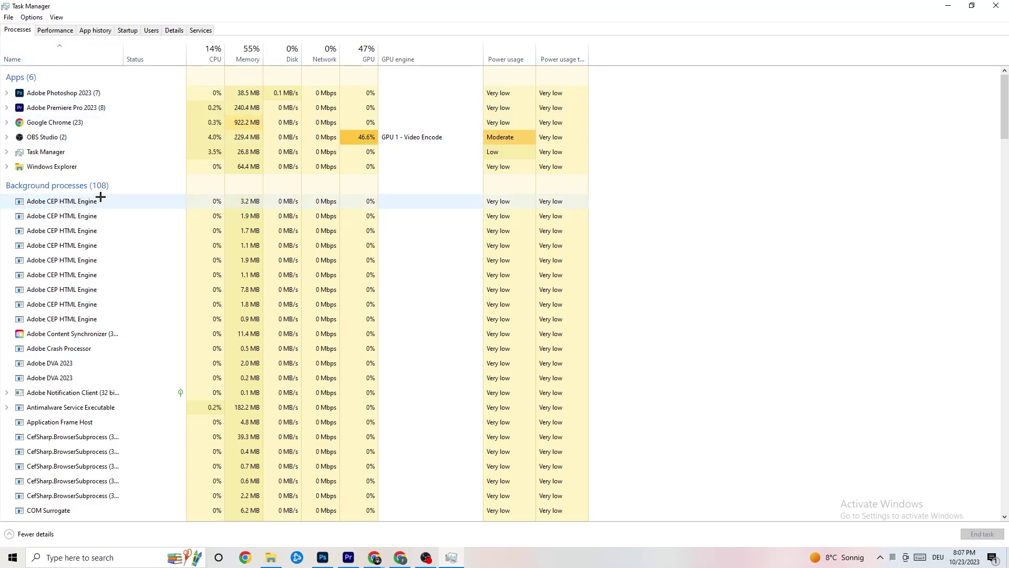
- Look through the running processes and end the Adobe Photoshop 2023 task
scroll(131, 291, "down", 8)
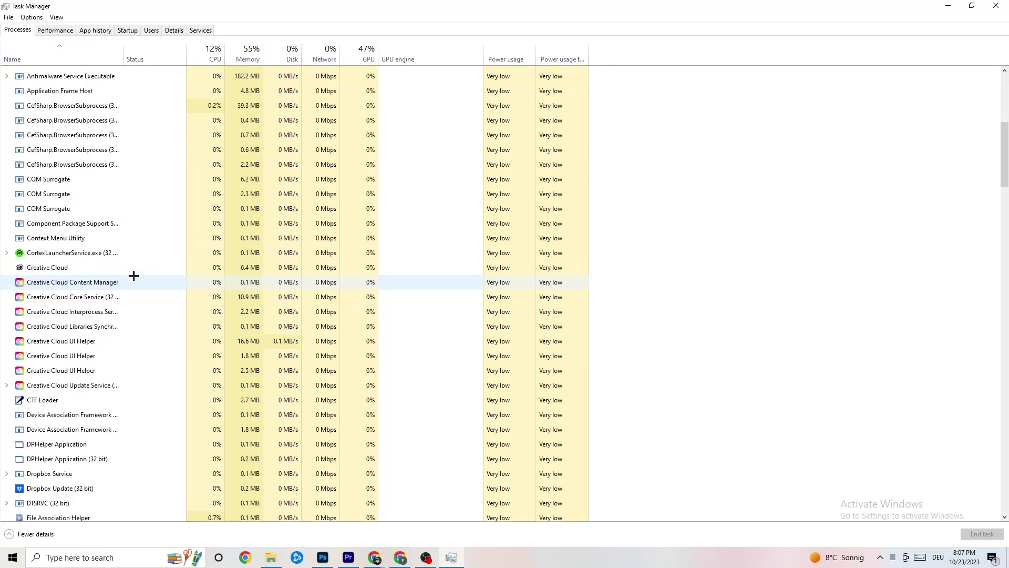
scroll(237, 262, "down", 10)
scroll(273, 257, "up", 2)
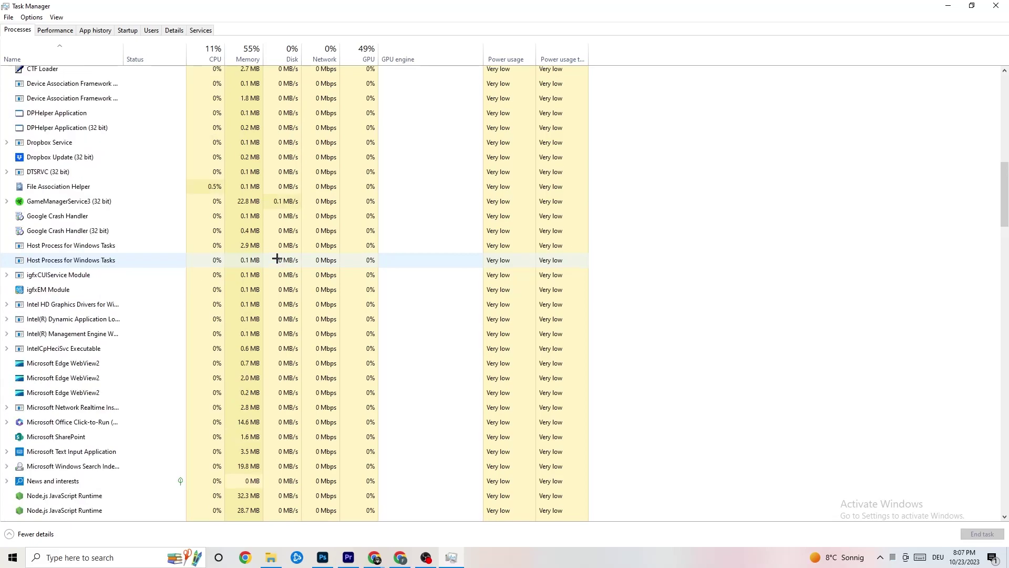
scroll(277, 259, "up", 15)
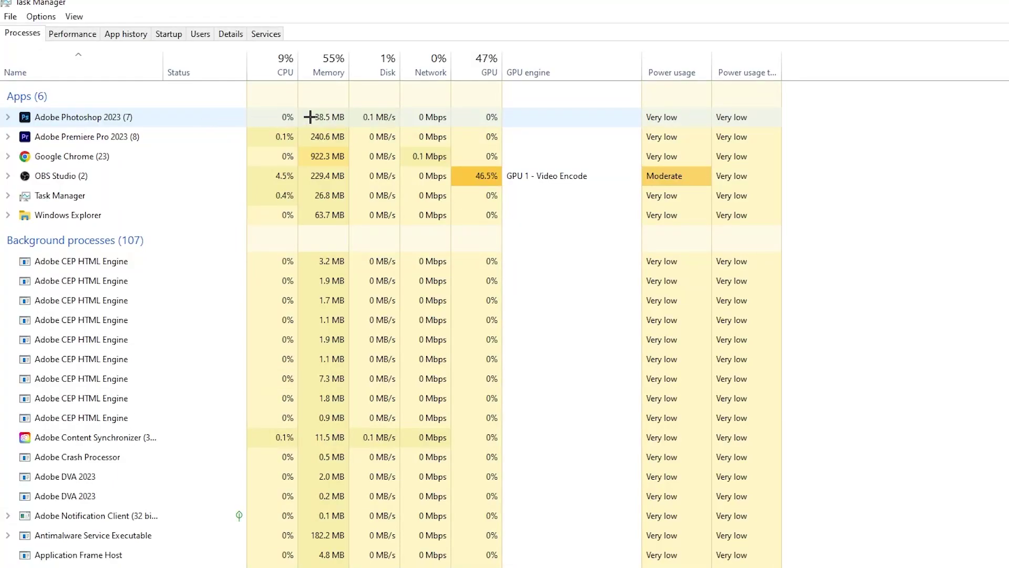
right_click(343, 118)
right_click(183, 123)
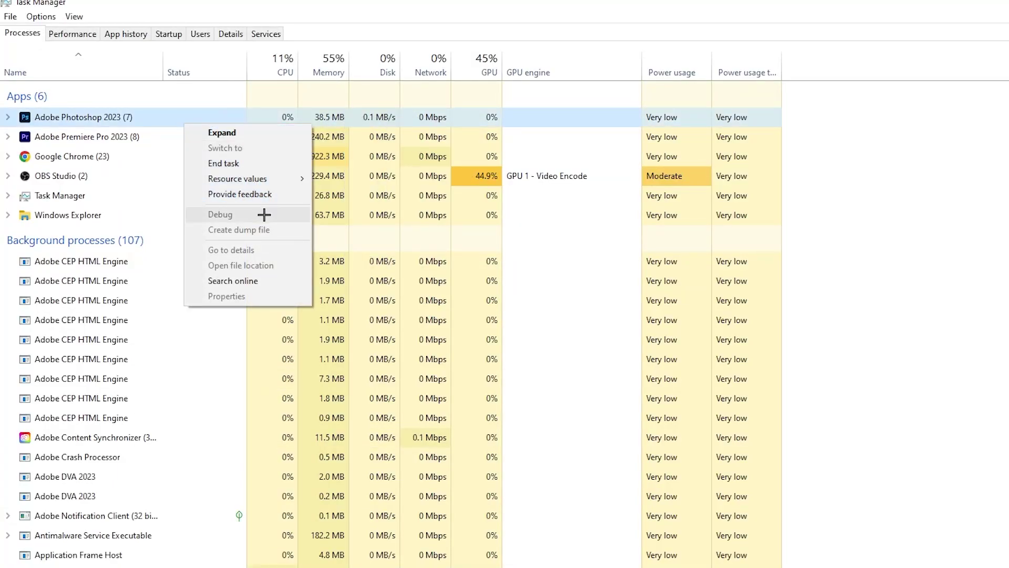
left_click(265, 160)
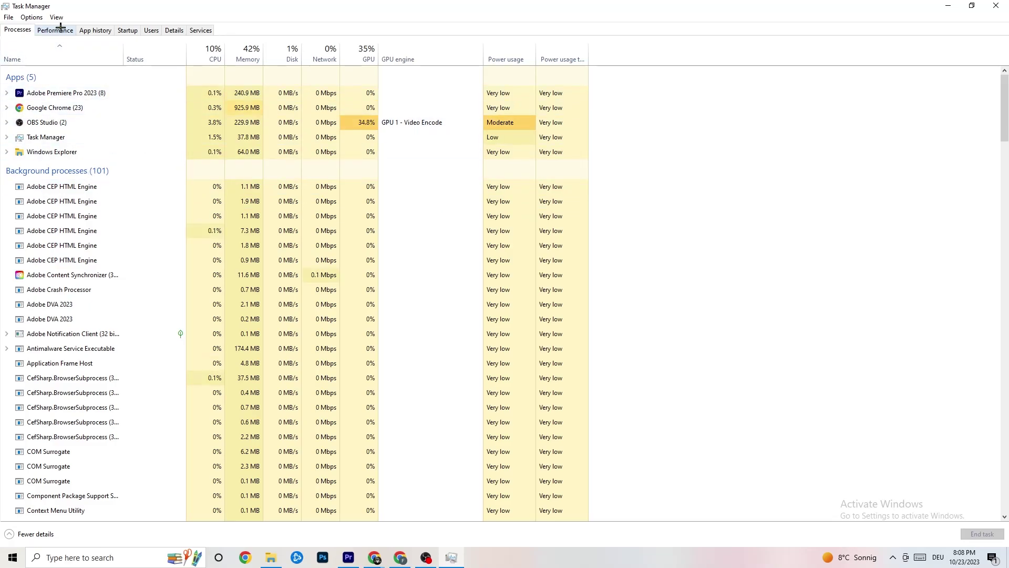
- View the priority options for the Adobe Premiere Pro process in the process details and dismiss them unchanged
left_click(176, 28)
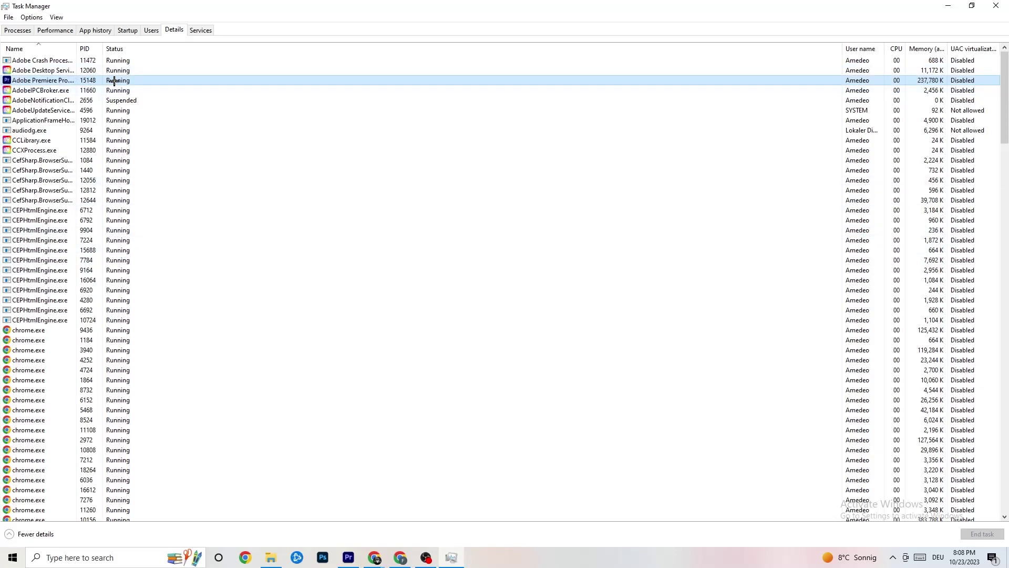
right_click(114, 81)
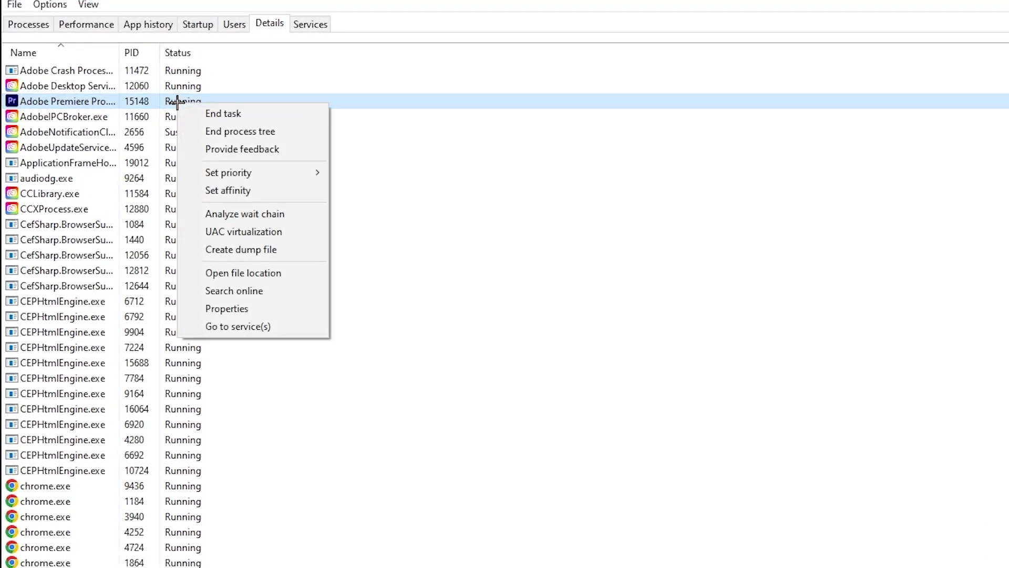
mouse_move(275, 173)
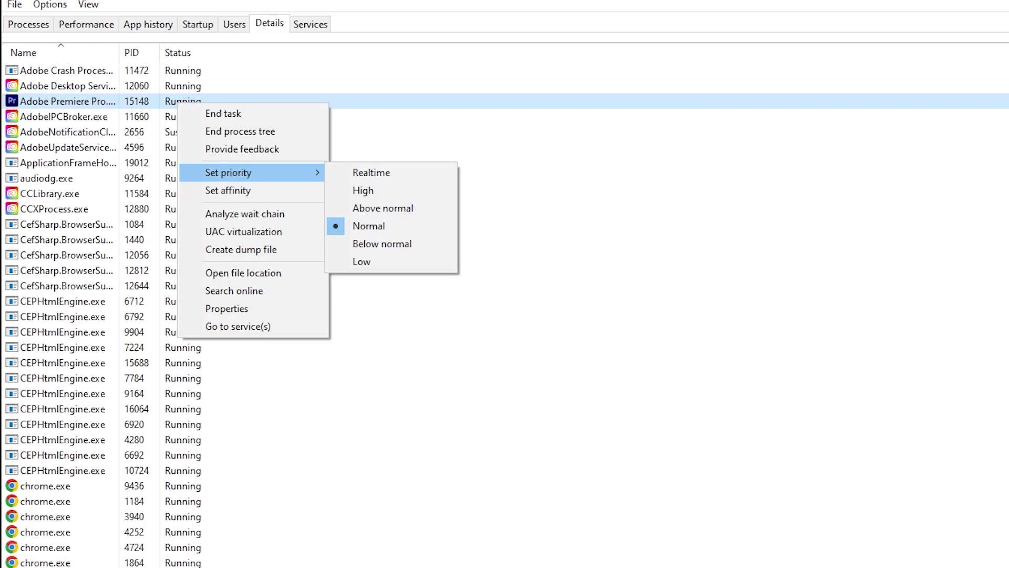
left_click(364, 74)
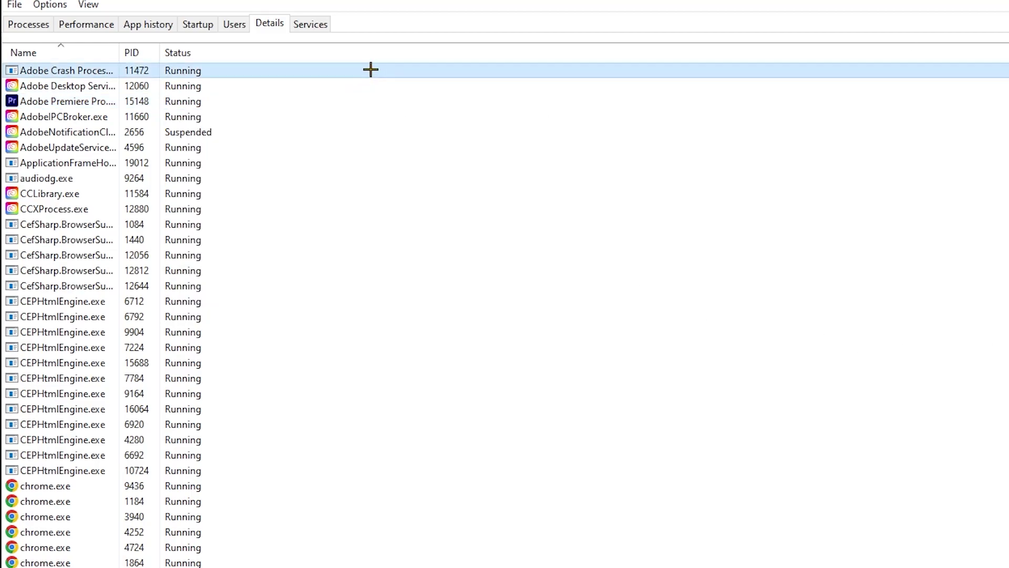
- Review the startup programs and the options for Adobe Updater Startup Utility, and close Task Manager
left_click(198, 21)
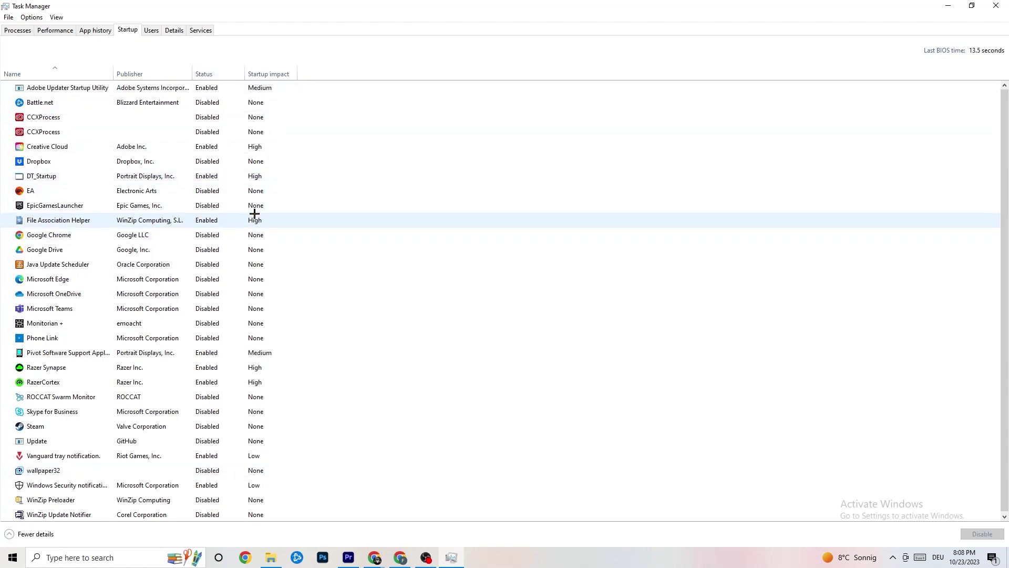
left_click(215, 92)
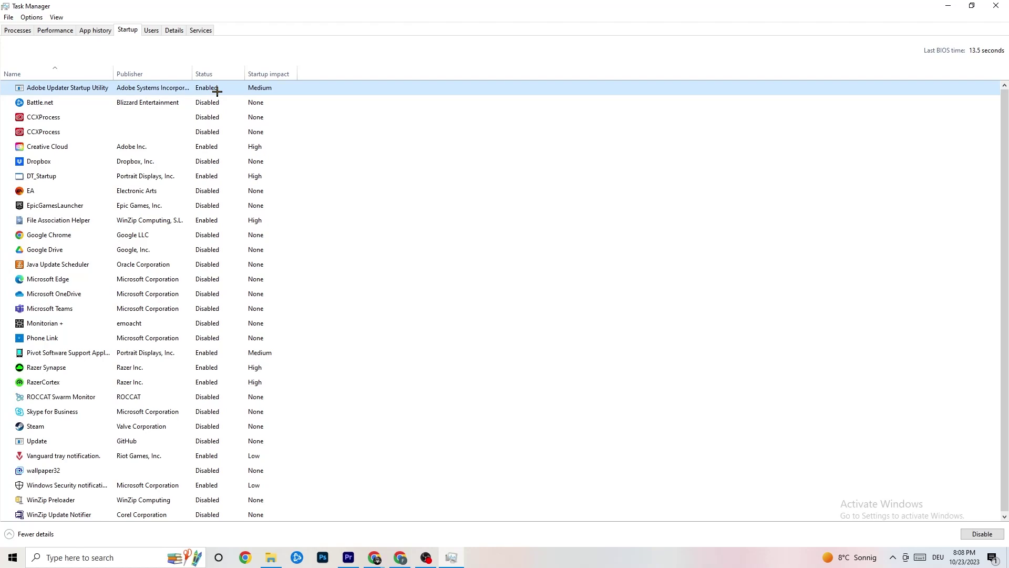
right_click(215, 90)
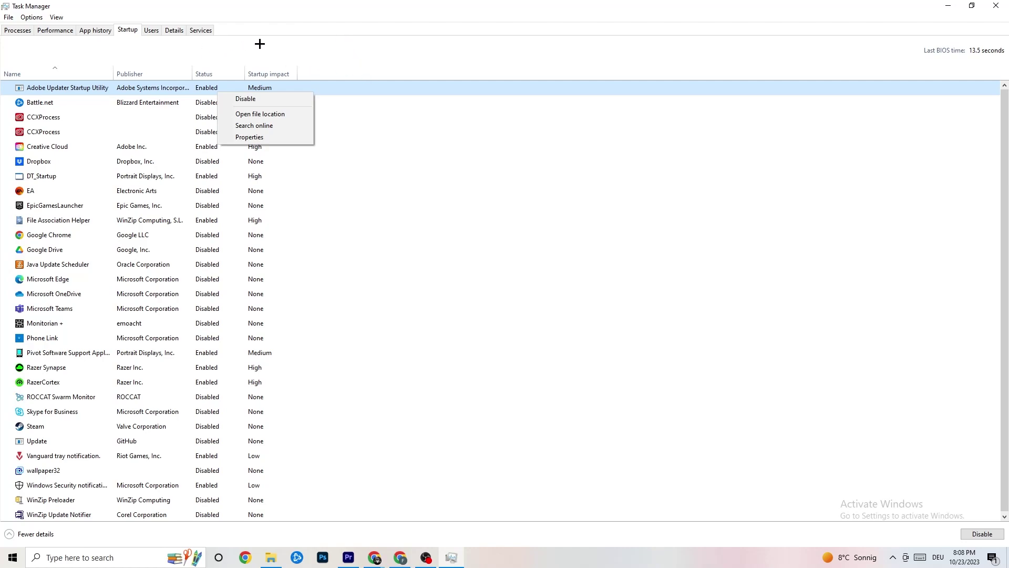
left_click(358, 2)
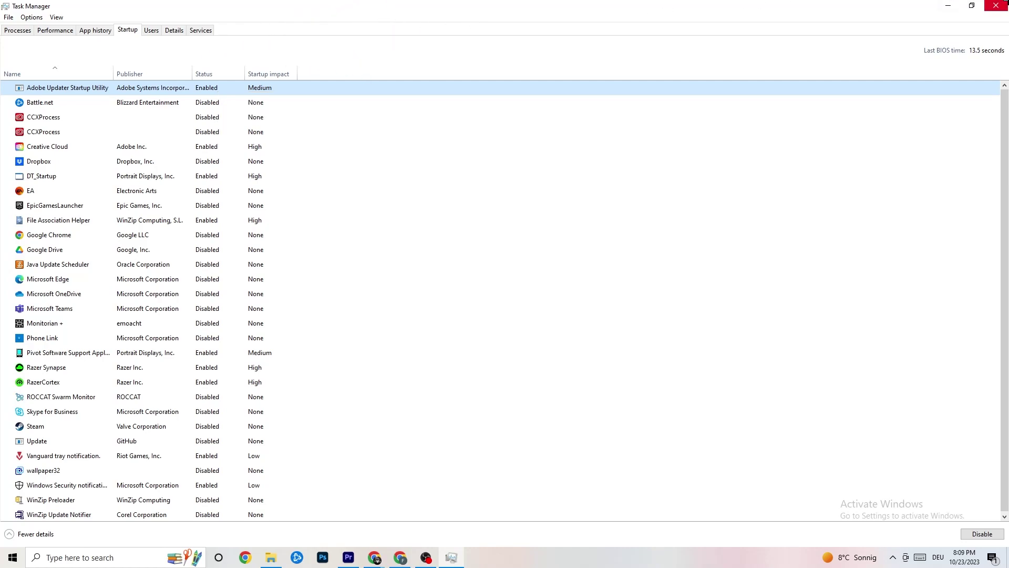
left_click(996, 5)
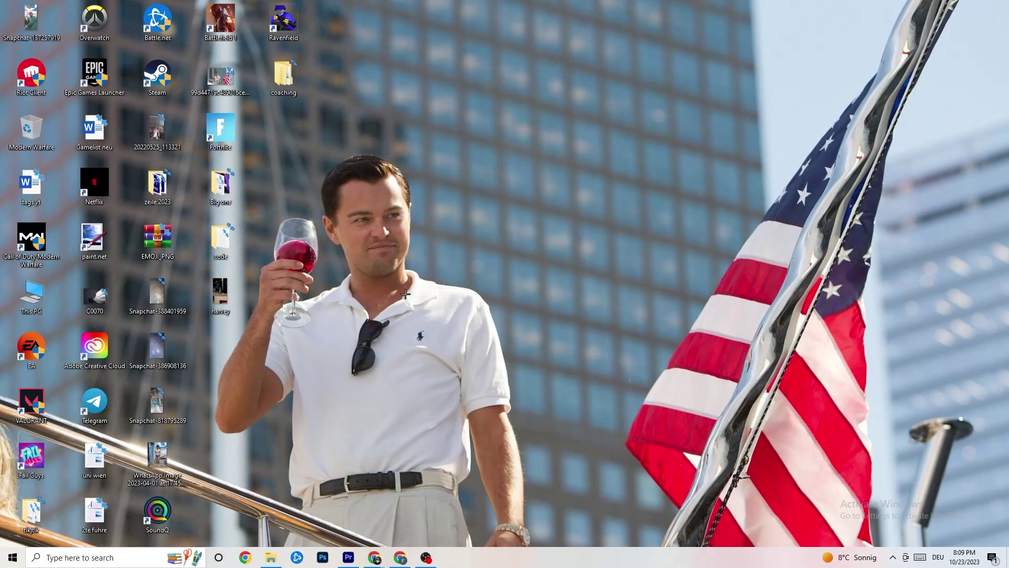
- Open the Display page of the Windows system settings and go to the scale and layout section
left_click(13, 557)
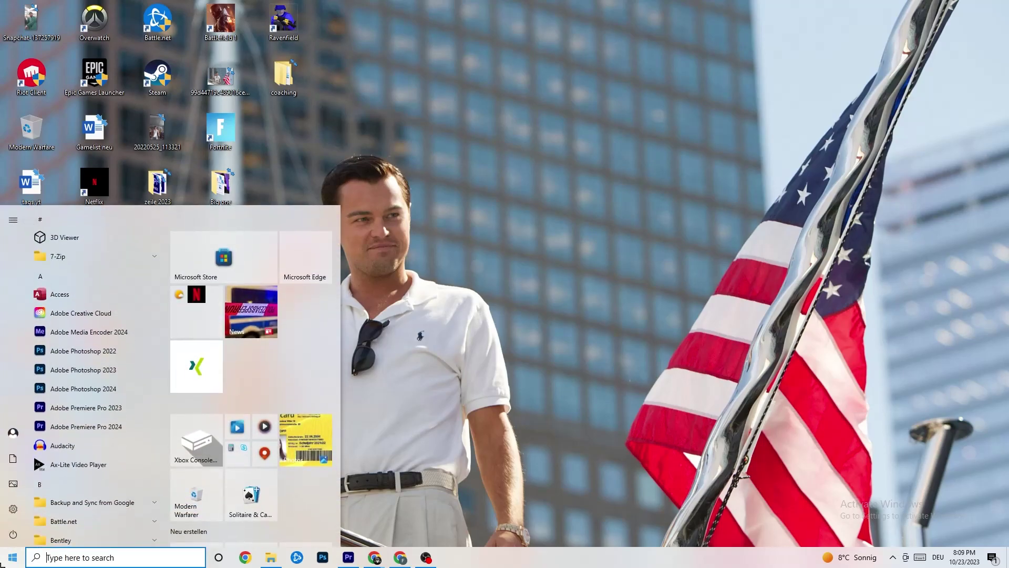
left_click(13, 510)
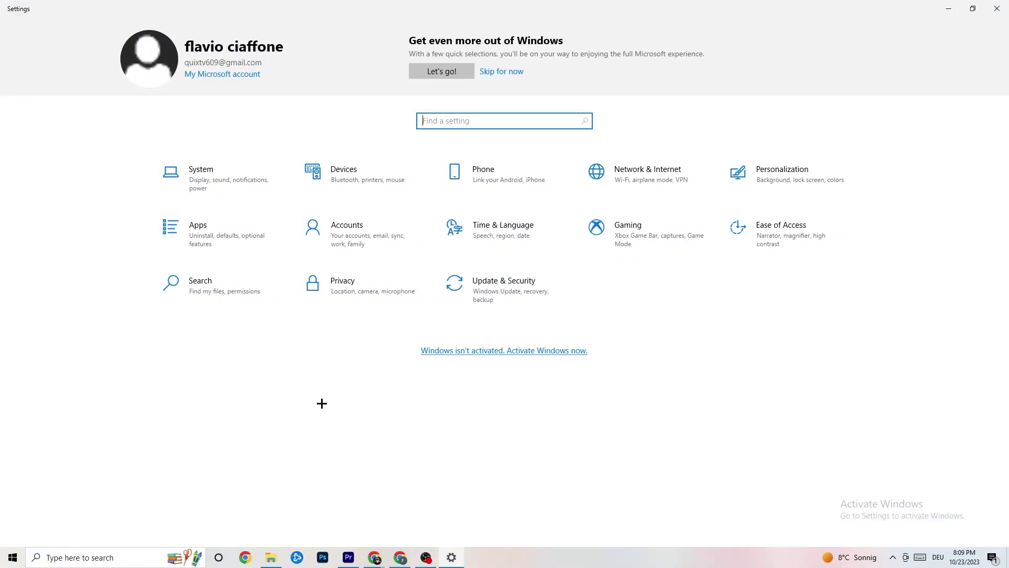
left_click(239, 184)
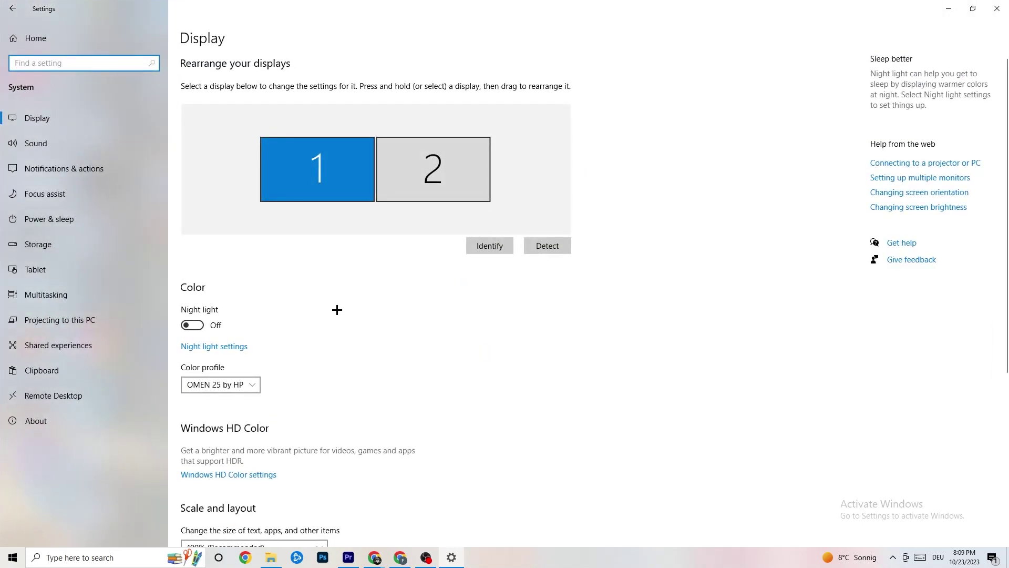
scroll(568, 205, "down", 5)
scroll(567, 205, "up", 5)
scroll(417, 223, "down", 5)
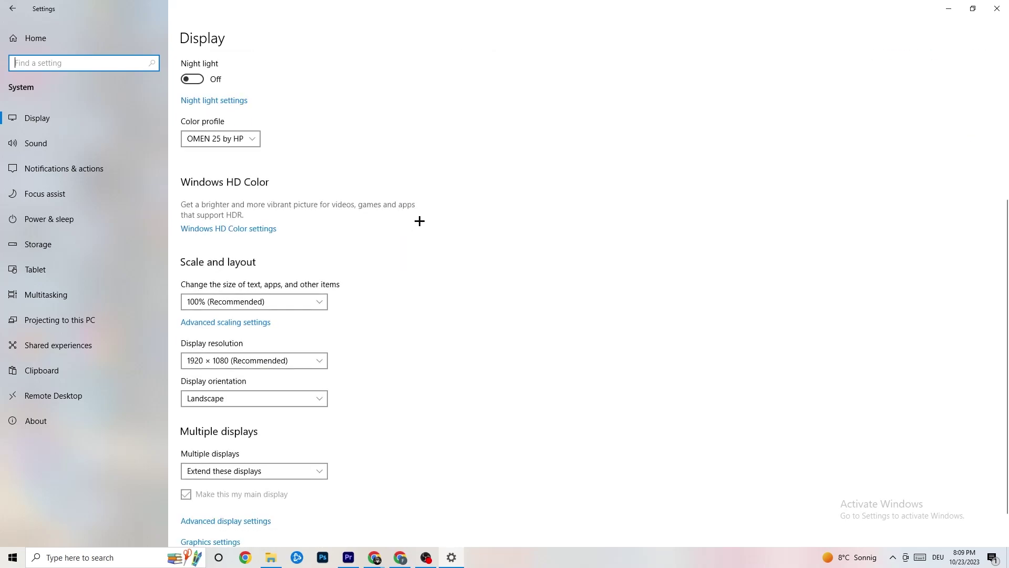
- Check the display scaling and resolution choices, keeping 100% and 1920 × 1080
left_click(317, 302)
left_click(306, 261)
left_click(258, 310)
left_click(447, 270)
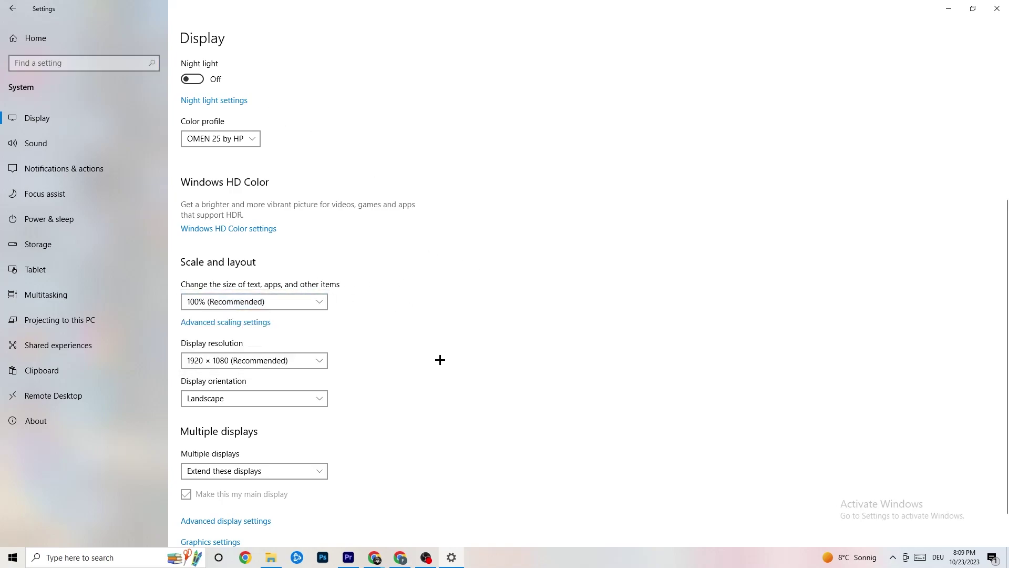
left_click(302, 366)
left_click(447, 316)
scroll(433, 301, "down", 1)
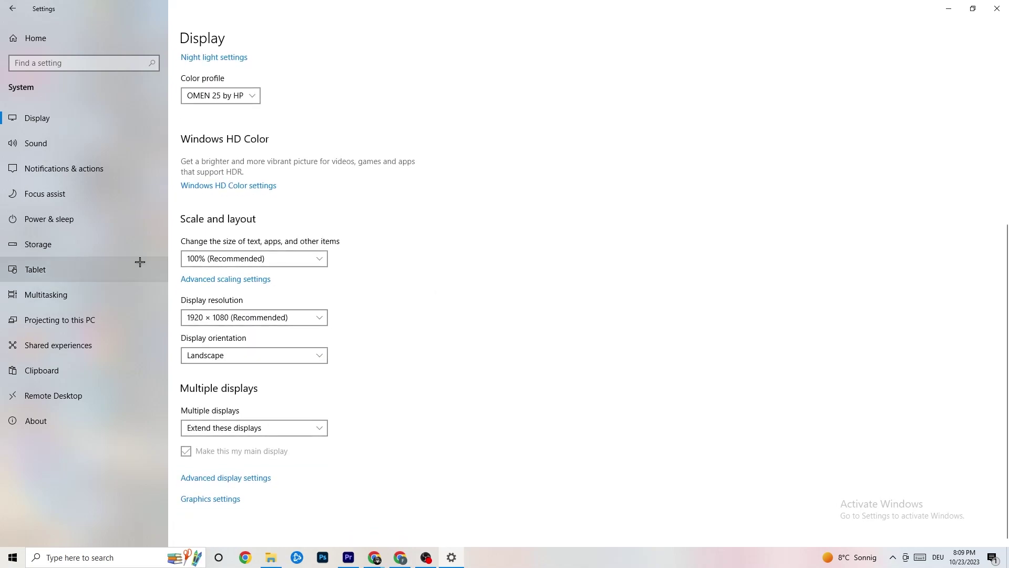
- Review the available power plans in the additional power settings of Power & sleep, and close Power Options without changing the plan
left_click(103, 218)
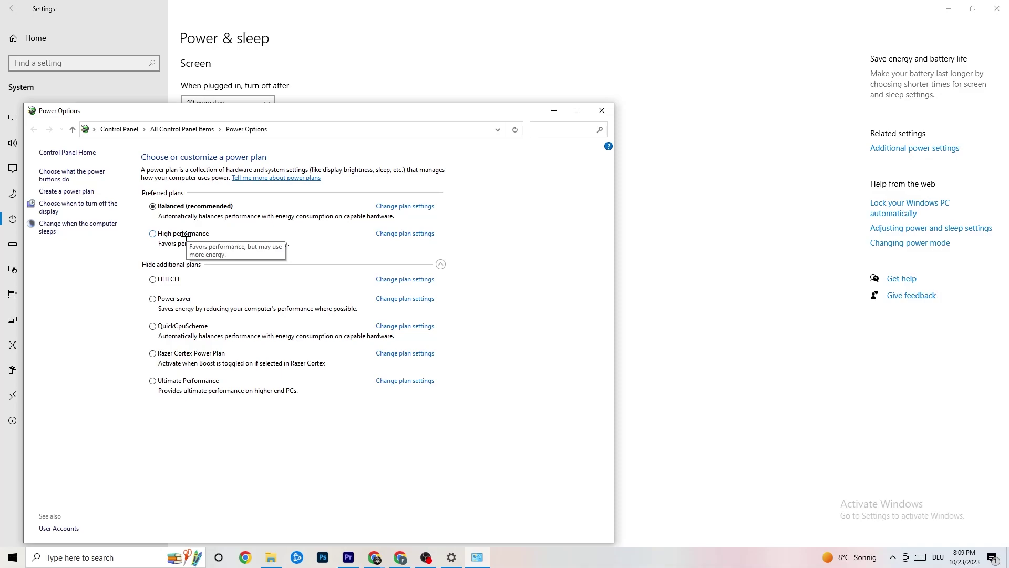
left_click(602, 111)
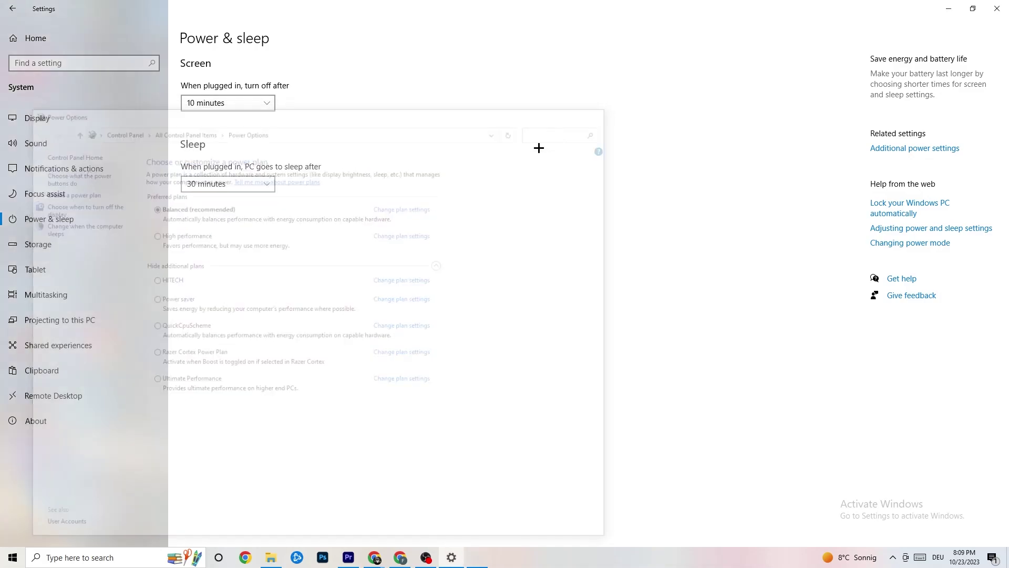
- Check the Storage Sense configuration and its run frequency choices on the Storage page, and return to the Settings home page
left_click(65, 252)
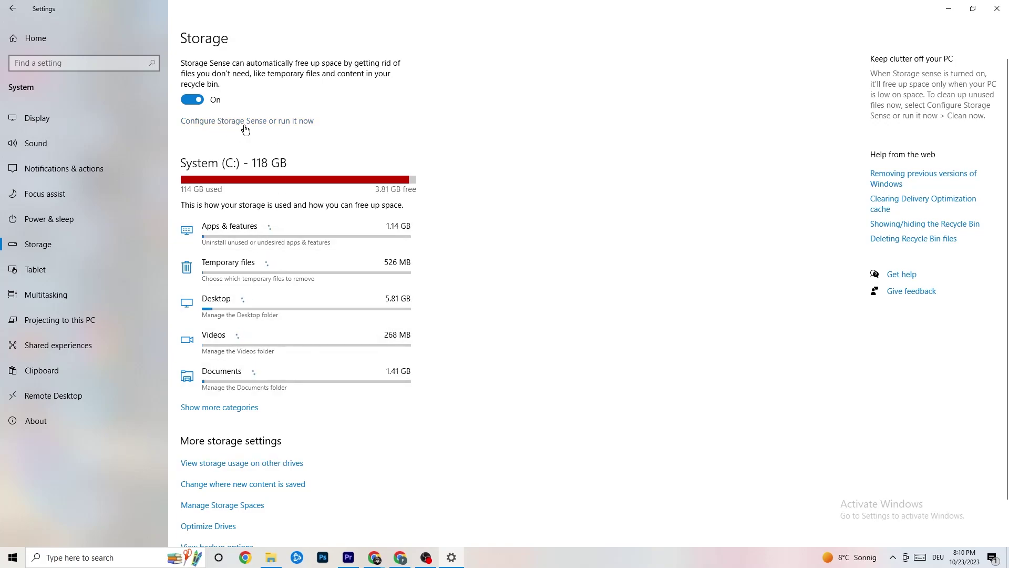
left_click(283, 121)
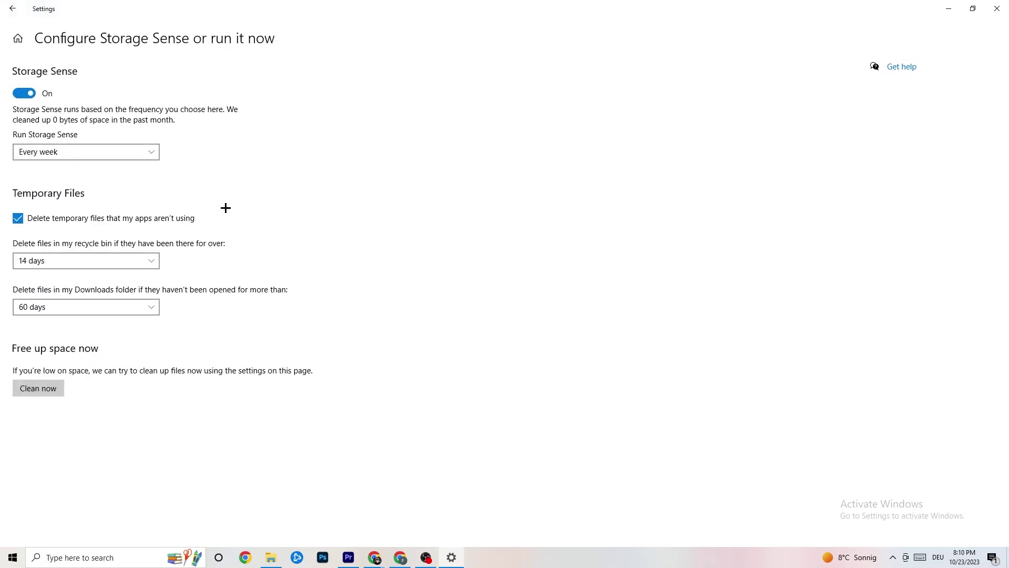
left_click(126, 152)
left_click(314, 150)
left_click(17, 12)
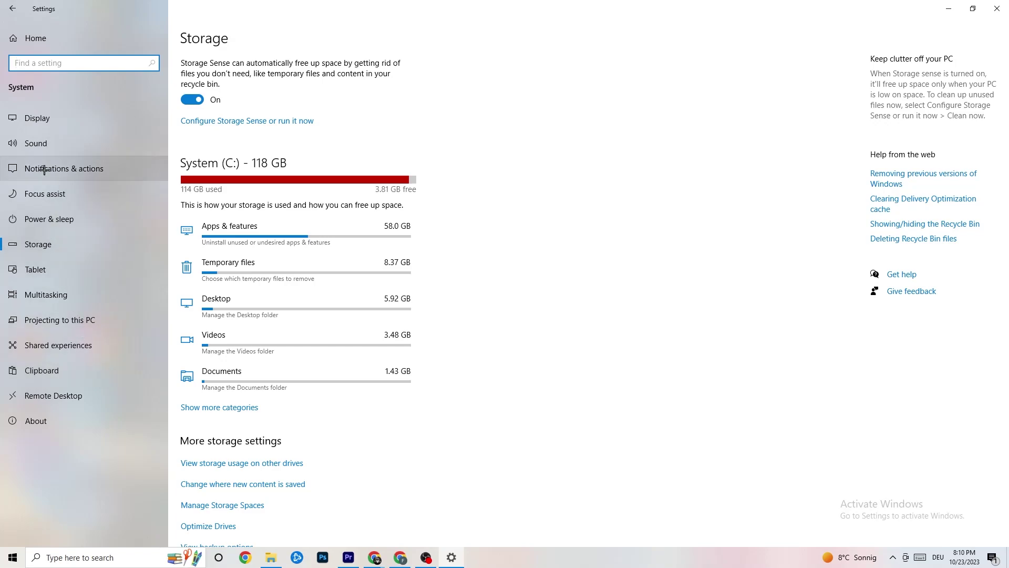
left_click(11, 9)
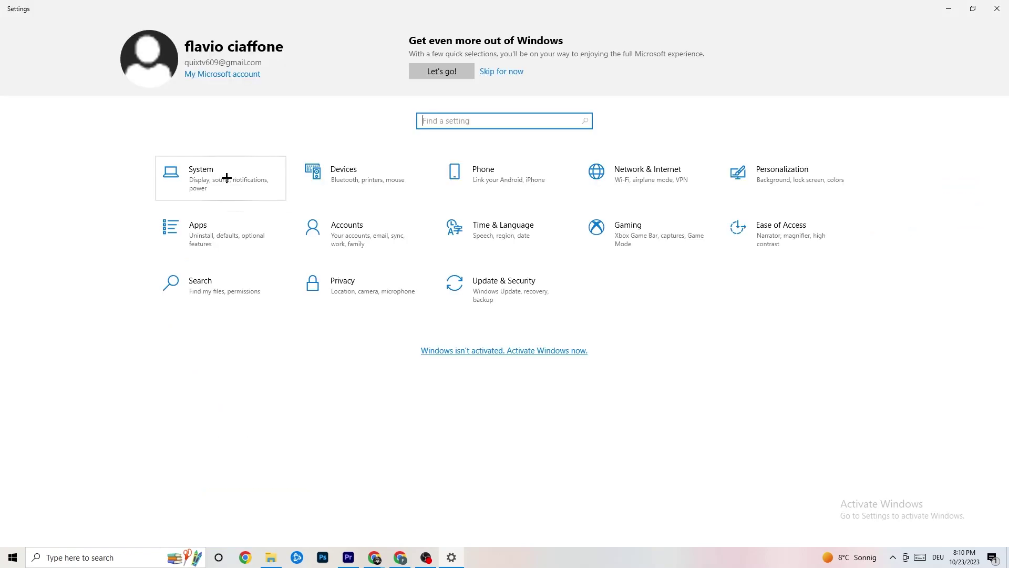
- Review the Xbox Game Bar, Captures and Game Mode pages of the Gaming settings, and return to the Settings home page
left_click(615, 251)
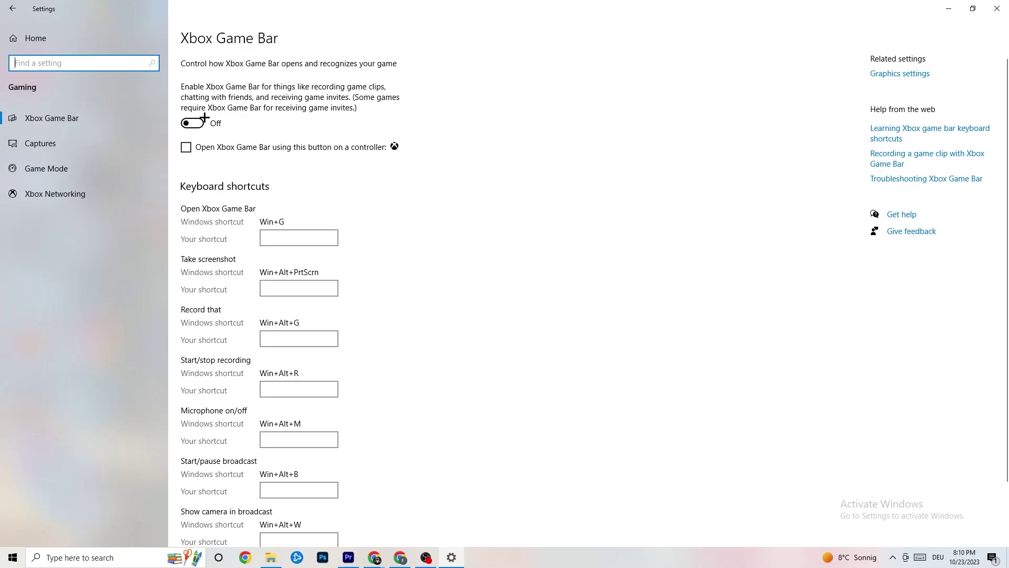
left_click(94, 143)
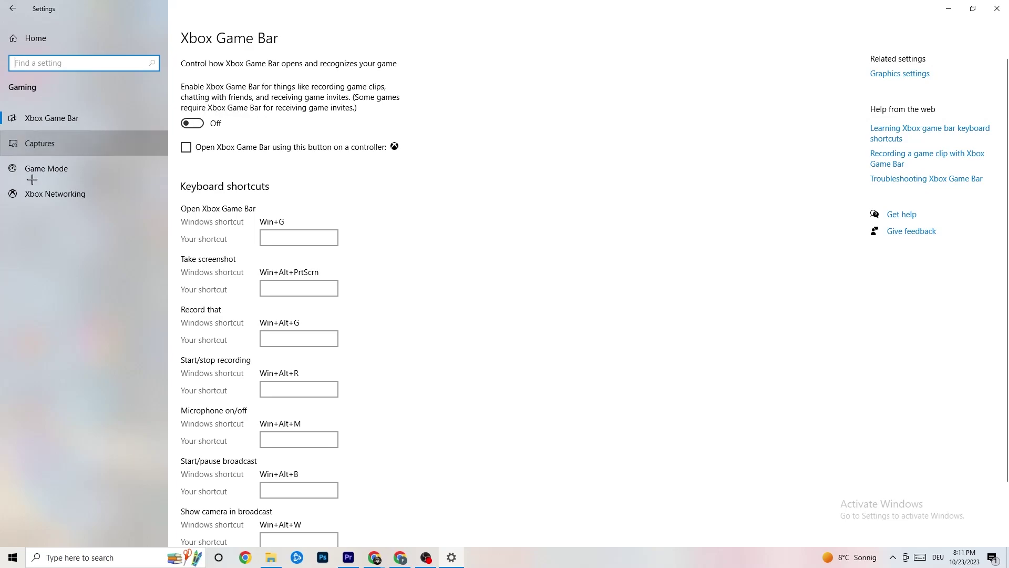
scroll(350, 220, "down", 3)
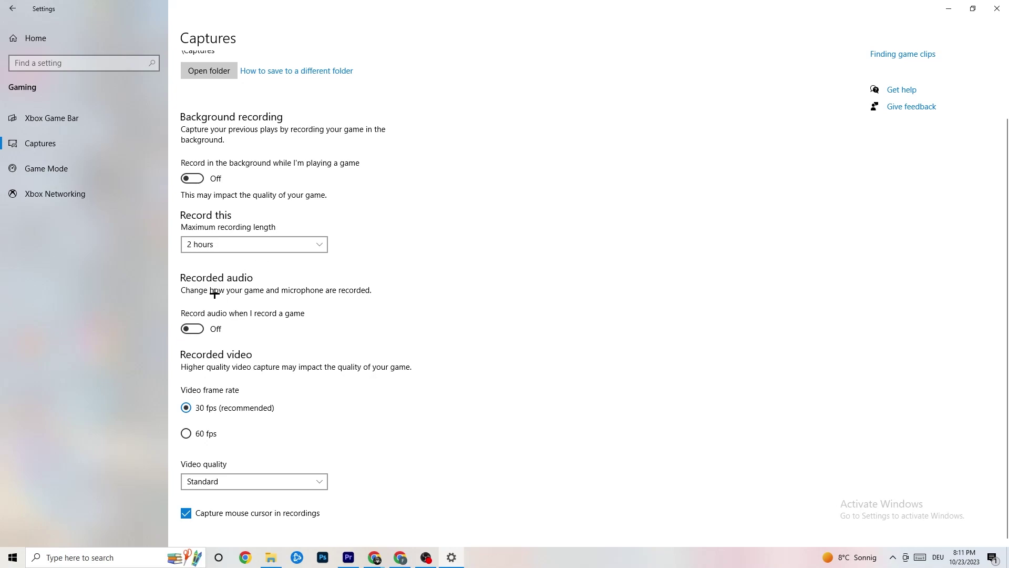
left_click(67, 166)
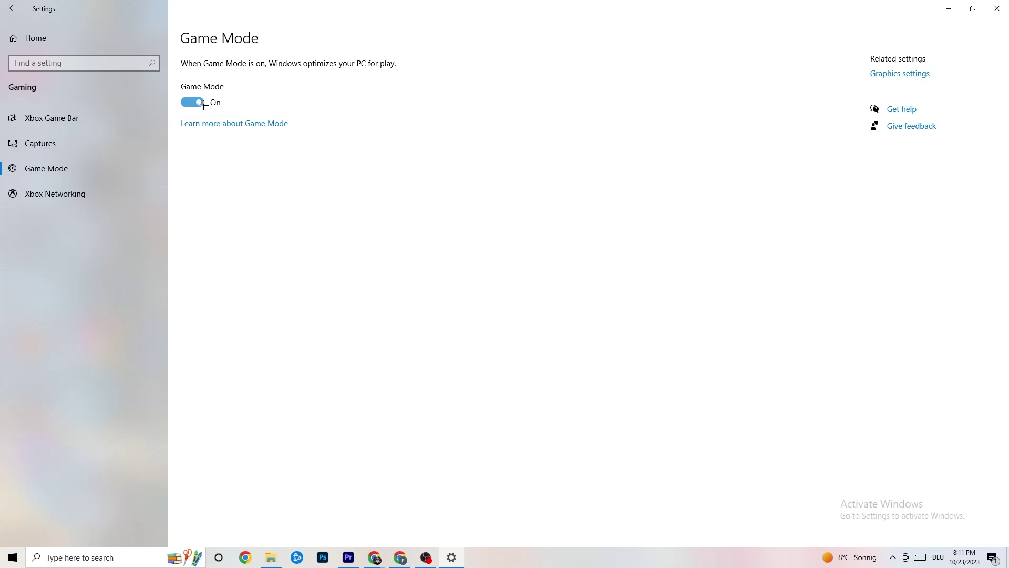
left_click(99, 34)
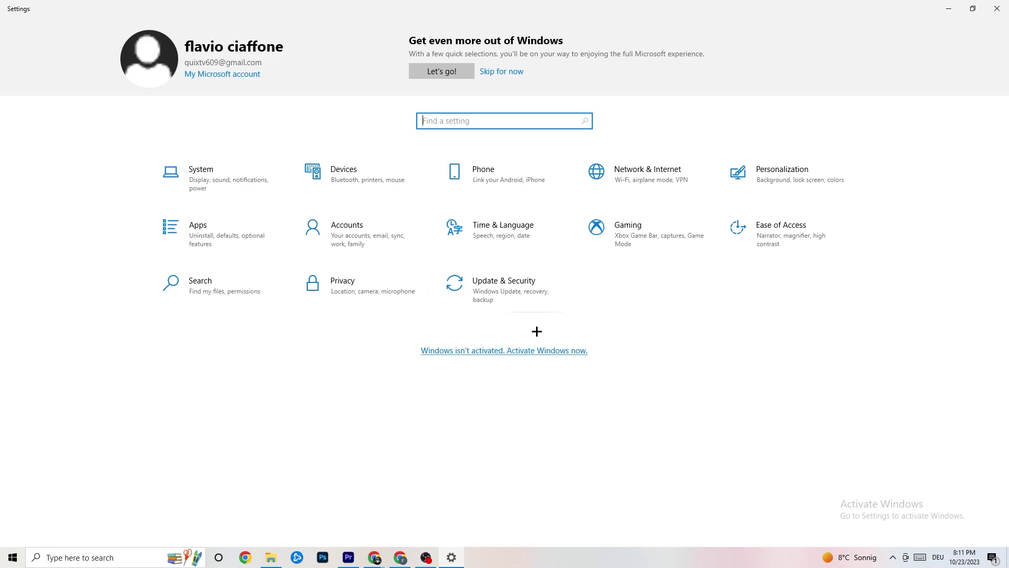
- Check the Windows Update and Troubleshoot pages of the Update & Security settings, and close Settings
left_click(510, 284)
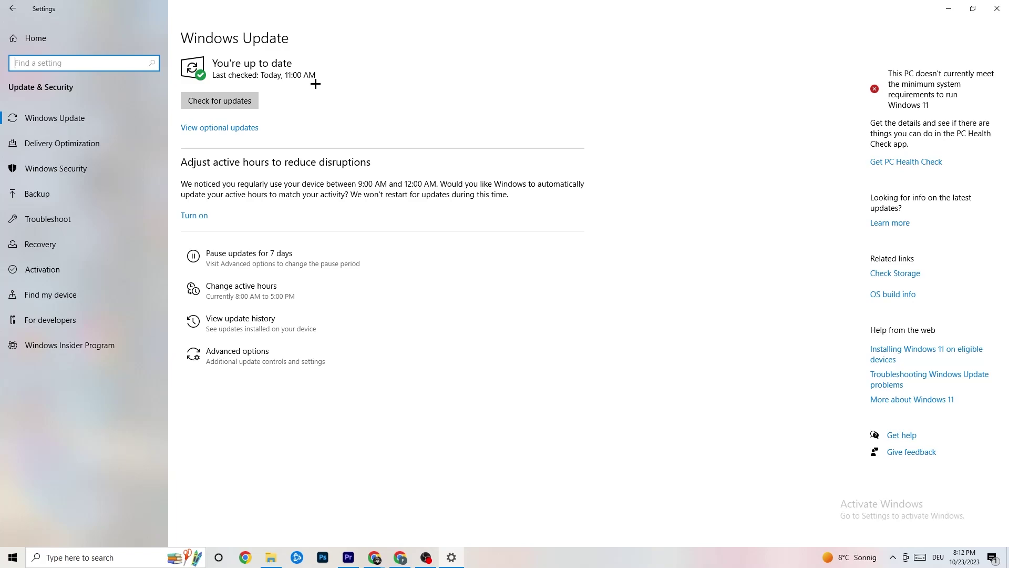
left_click(114, 120)
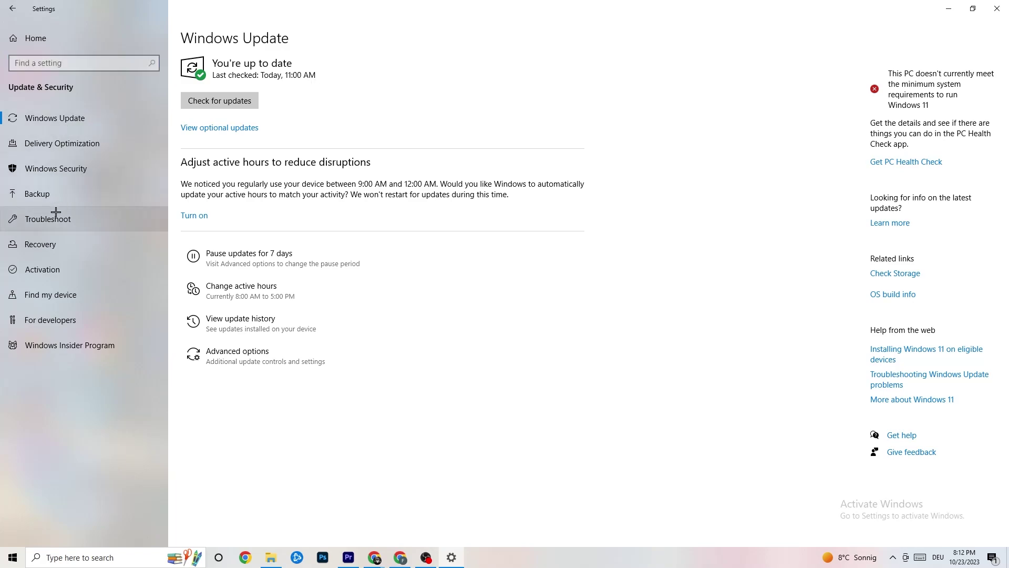
left_click(56, 210)
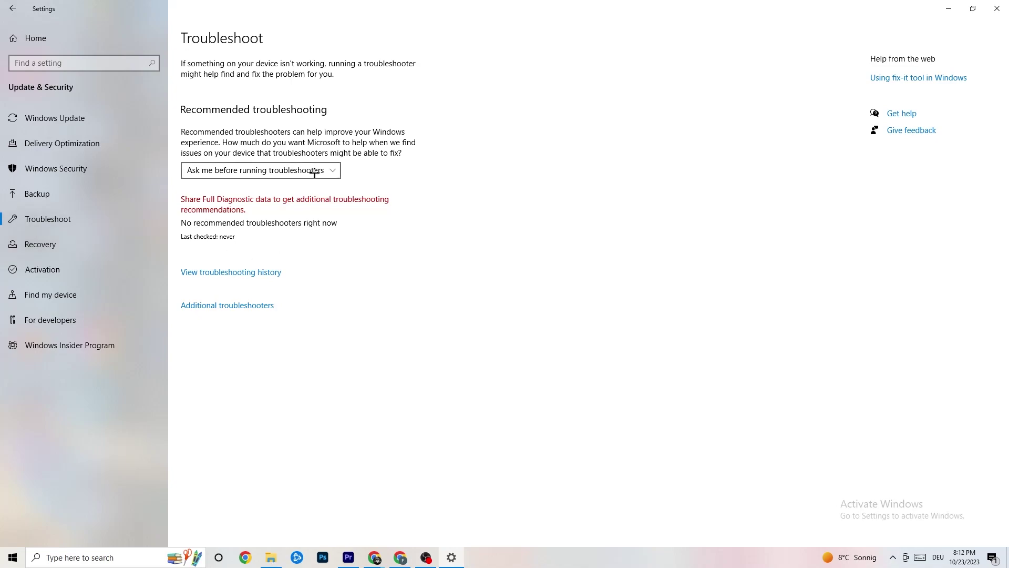
left_click(998, 6)
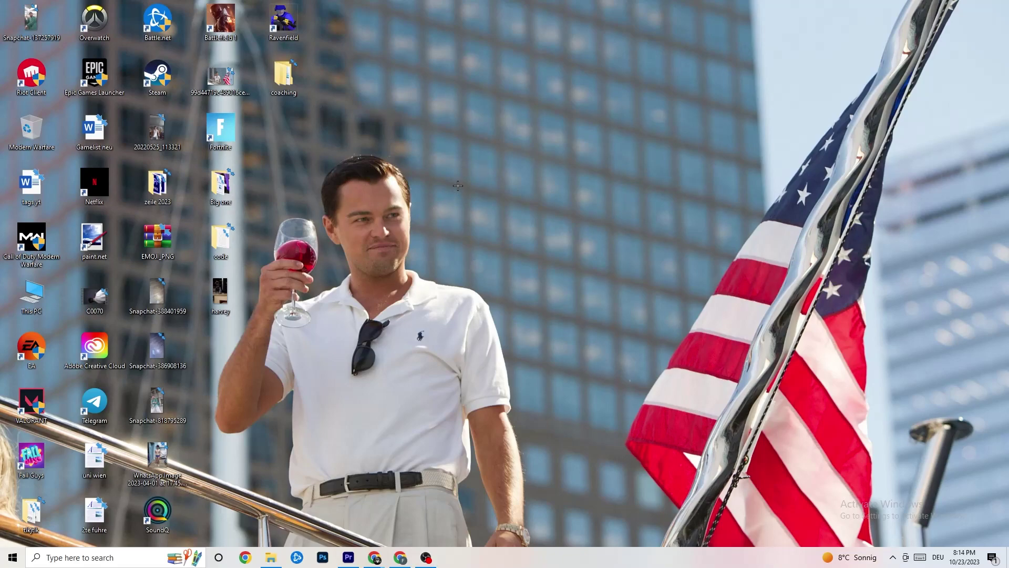
- Open NVIDIA Control Panel from the desktop and examine the rendering preference options for adjusting image settings with preview
right_click(452, 136)
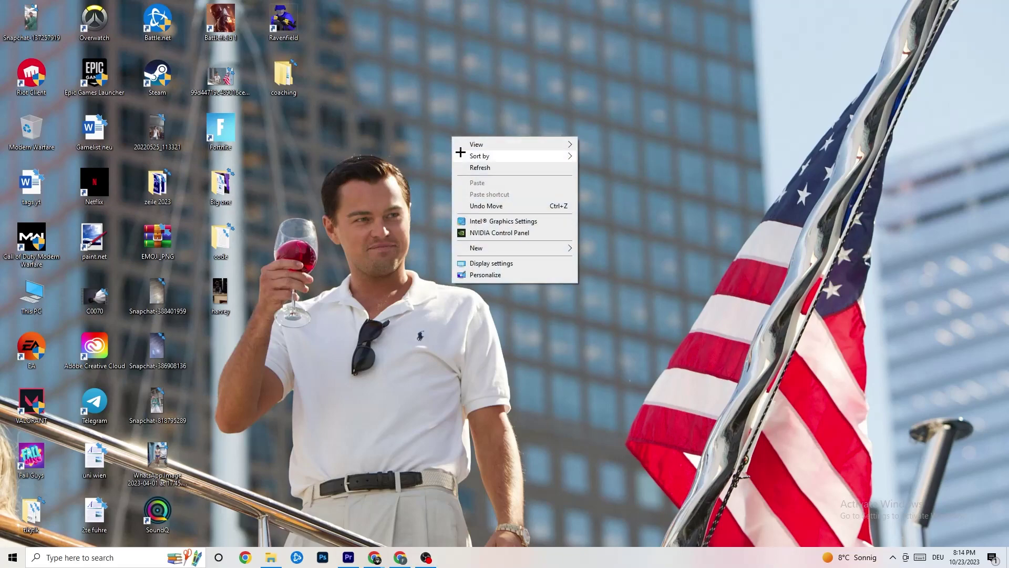
left_click(489, 235)
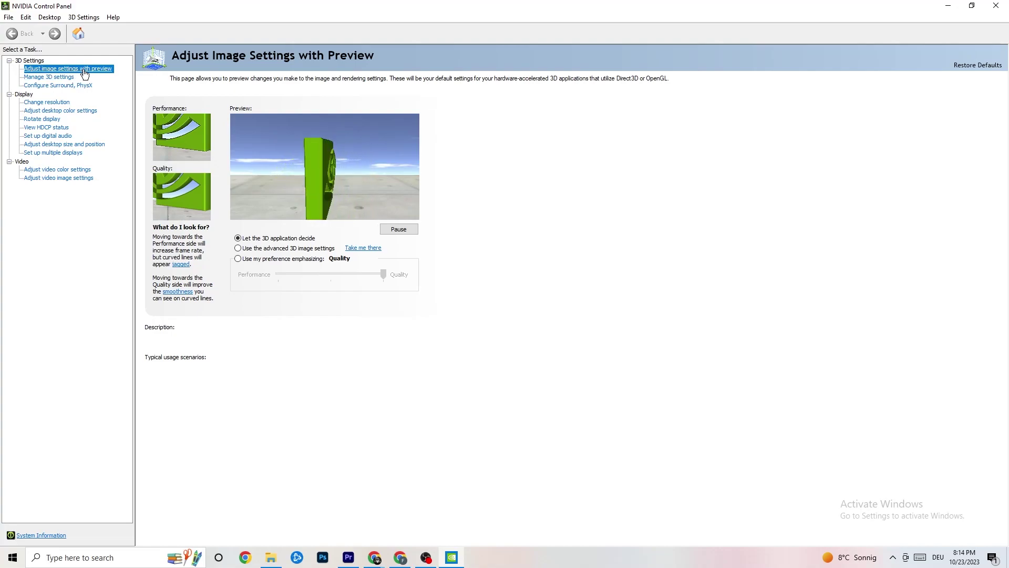
mouse_move(266, 243)
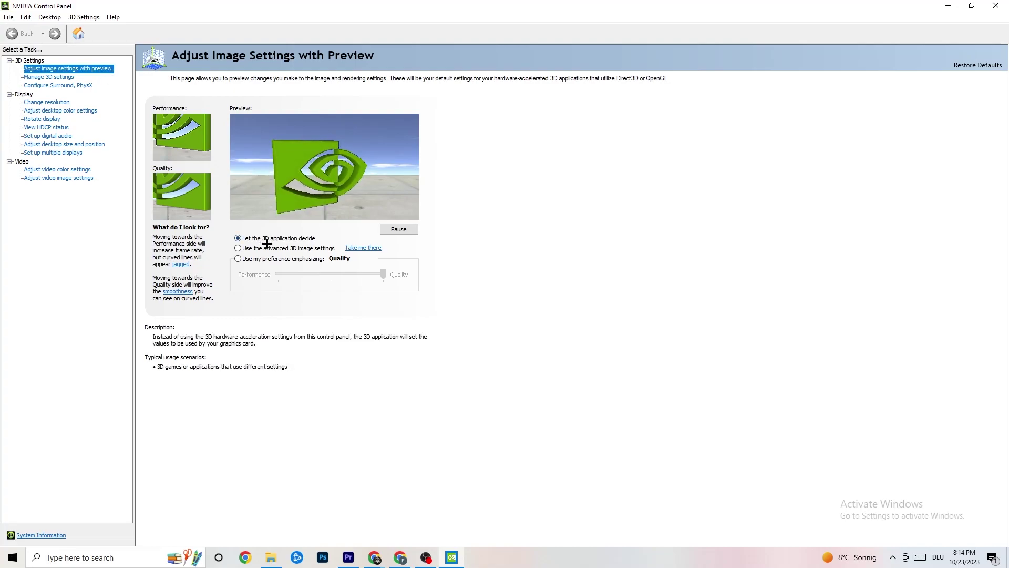
mouse_move(270, 277)
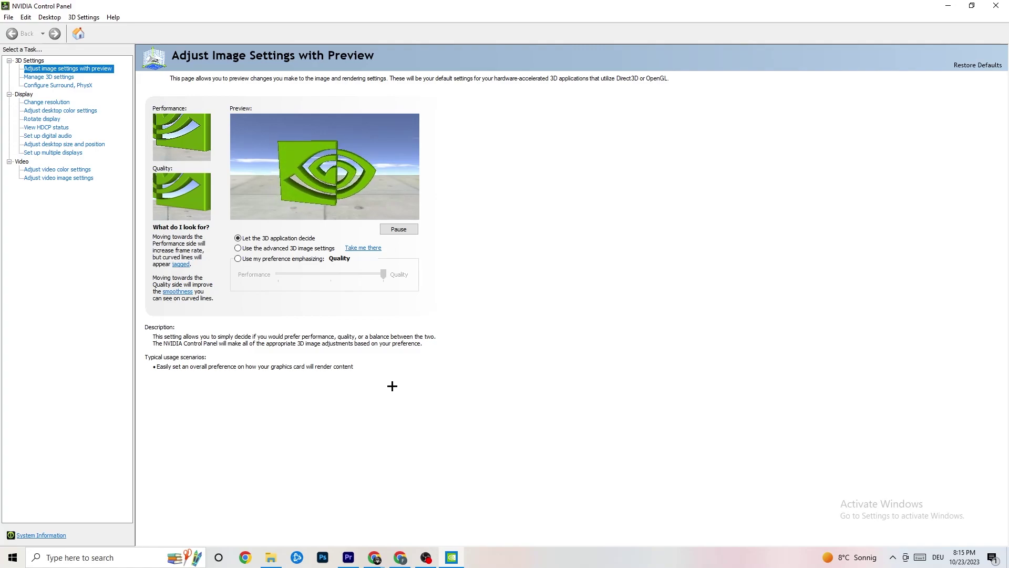
- Review the display resolution and refresh rate settings for the monitor, and close NVIDIA Control Panel
left_click(43, 103)
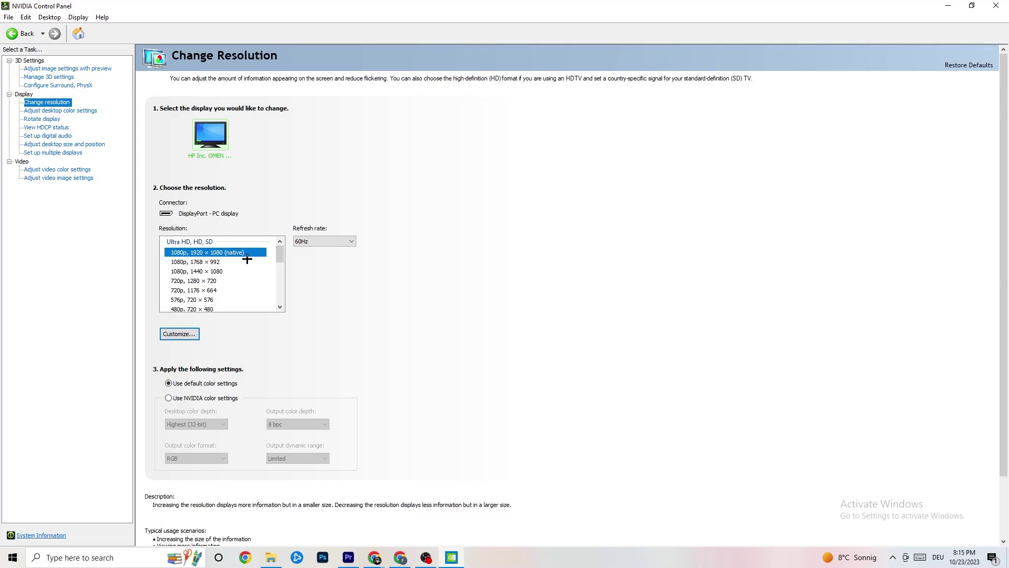
scroll(279, 258, "down", 1)
scroll(279, 255, "up", 1)
key("alt+F4")
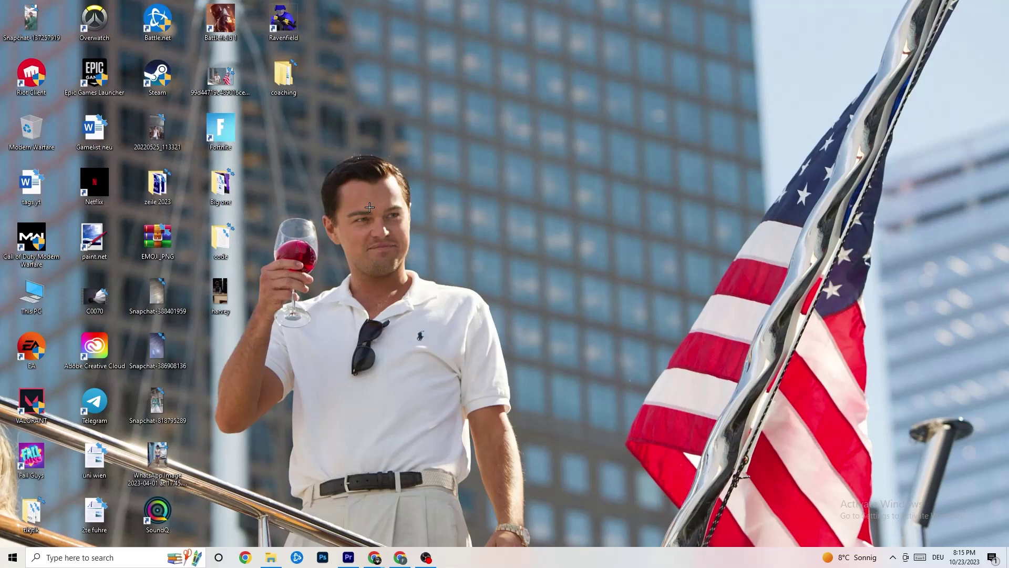
- View the Windows shutdown and restart choices and dismiss them without restarting the computer
left_click(13, 556)
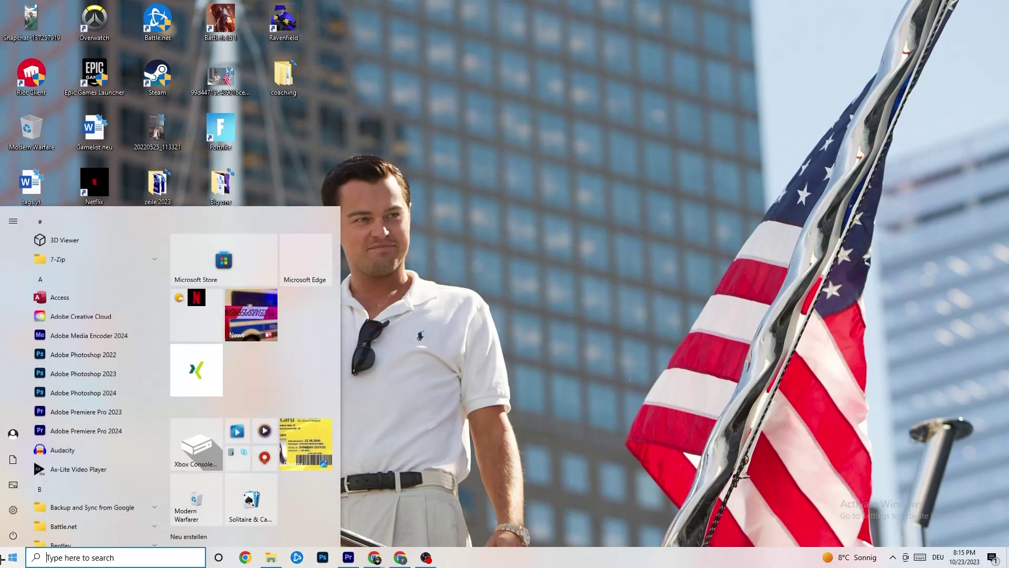
left_click(16, 534)
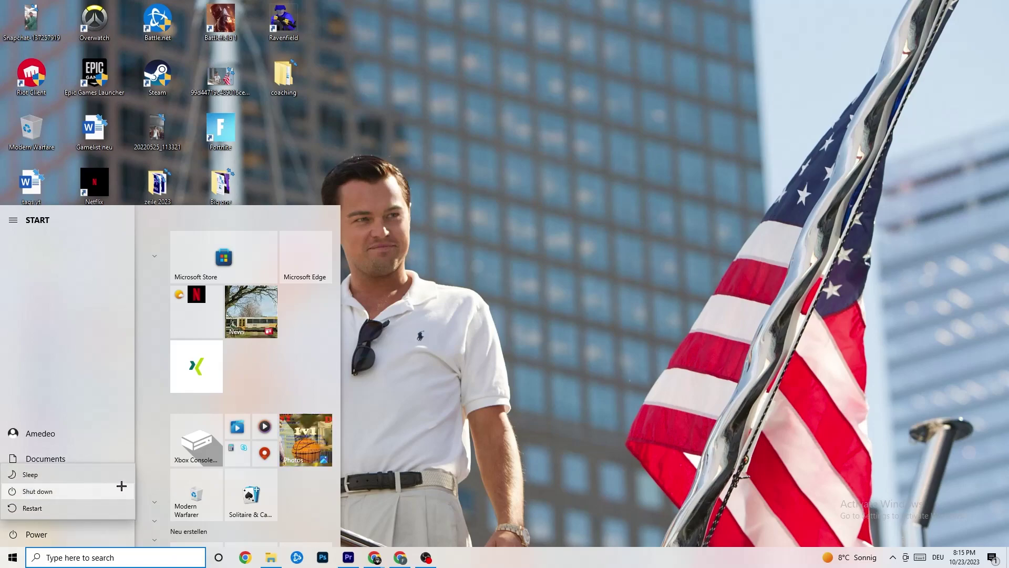
key("Escape")
key("Escape")
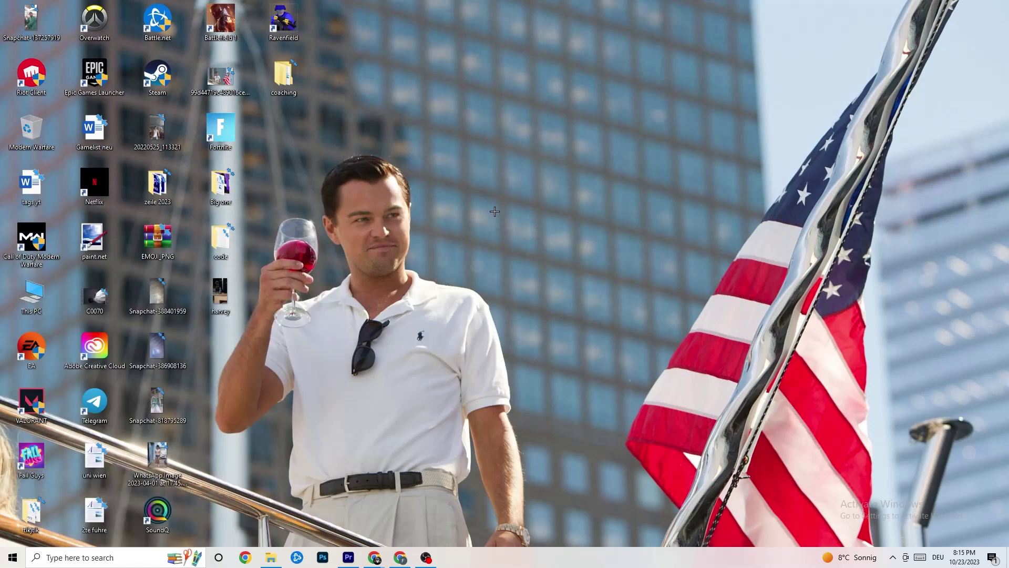